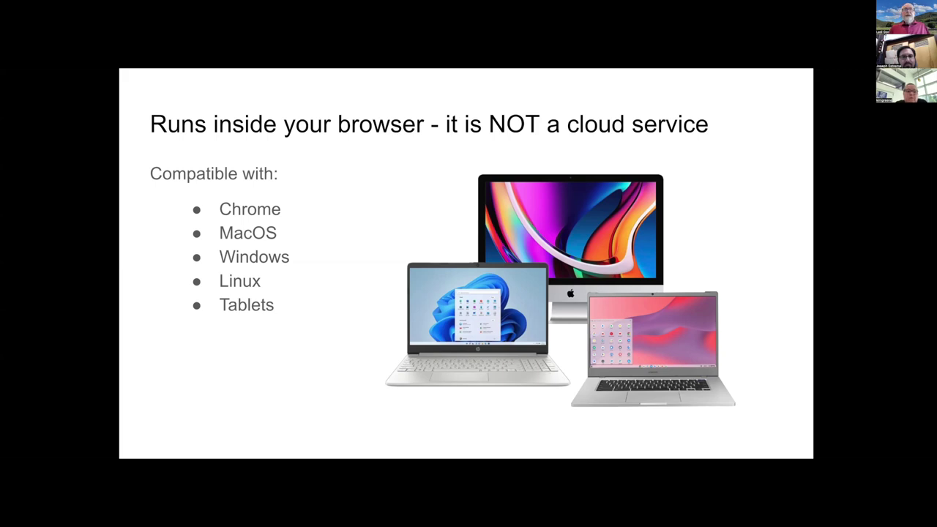
# Step: Advance the presentation from the 'Runs inside your browser' slide to the Kiri fresh-instance slide
pyautogui.press('Right')
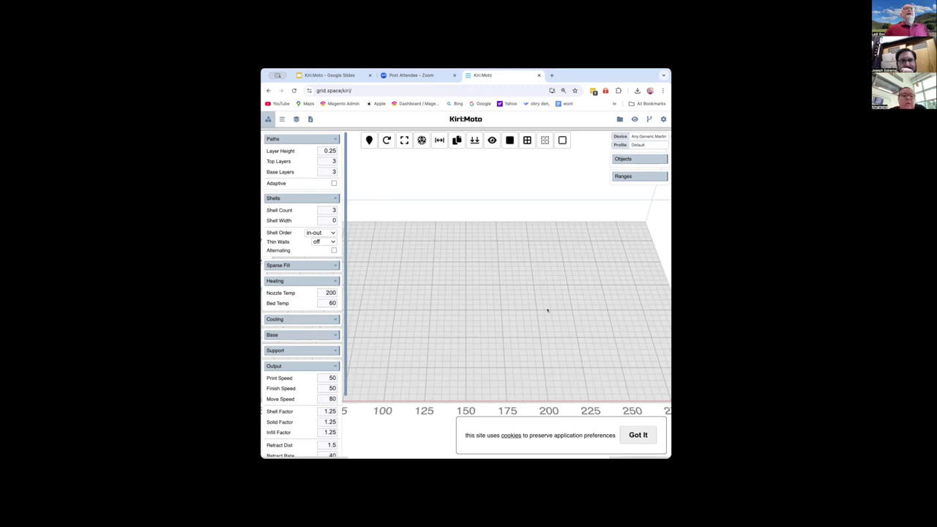
# Step: Tilt the view of the empty build plate and bring up the Recent, Import and Export choices
pyautogui.moveTo(546, 309); pyautogui.dragTo(542, 235)
pyautogui.moveTo(474, 277); pyautogui.dragTo(496, 261)
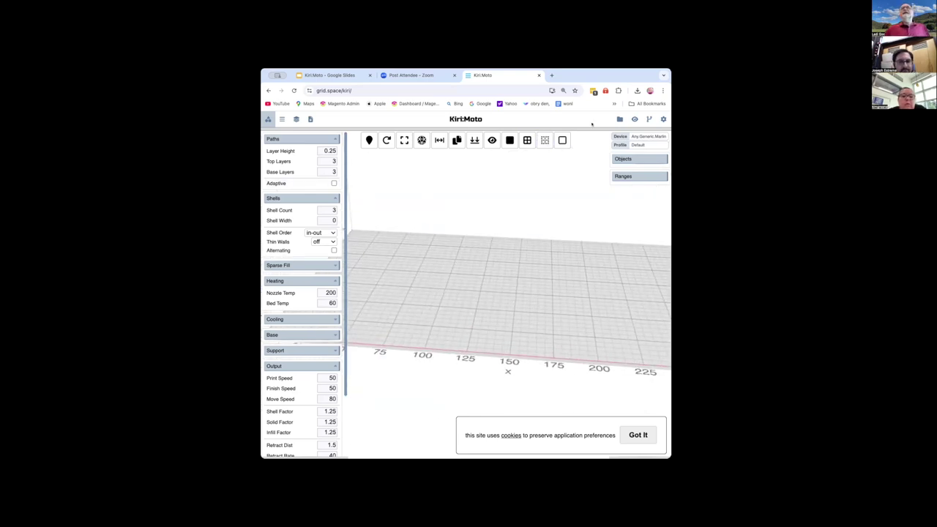
pyautogui.moveTo(619, 119)
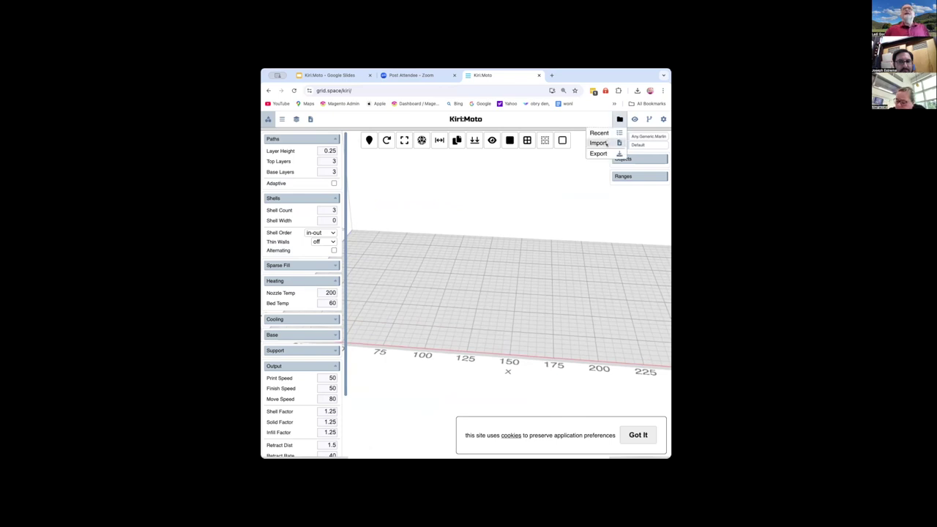
# Step: Import pikachu.STL onto the build plate and orbit the view around it
pyautogui.click(607, 143)
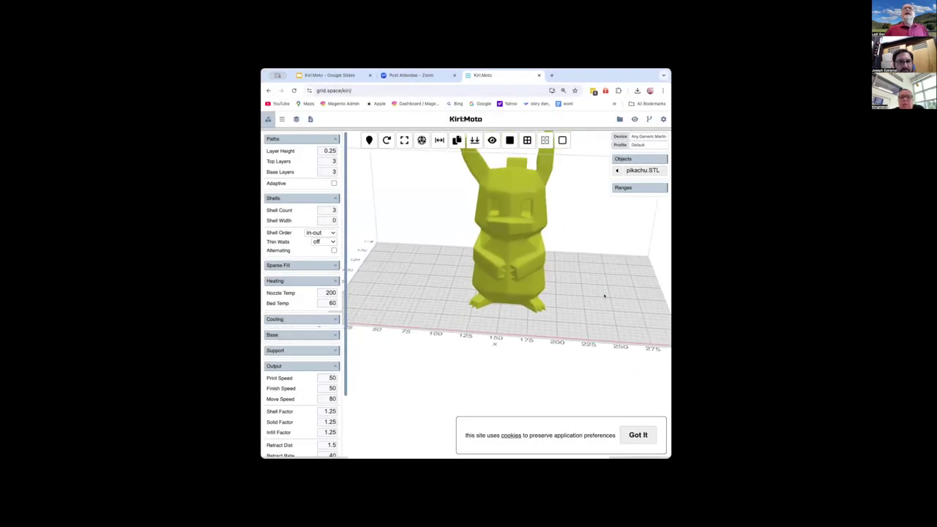
pyautogui.moveTo(600, 295); pyautogui.dragTo(542, 282)
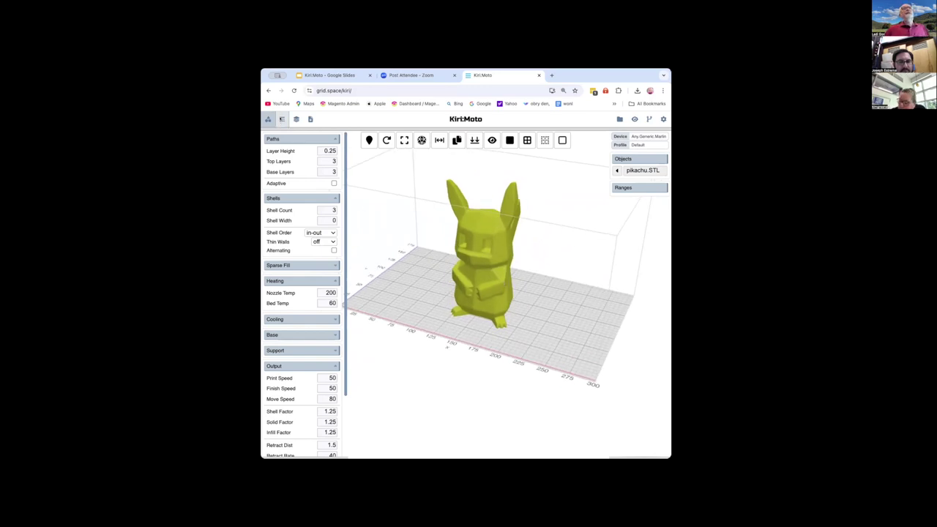
# Step: Slice Pikachu and render the colour-coded preview spanning layers 0 to 626
pyautogui.click(282, 120)
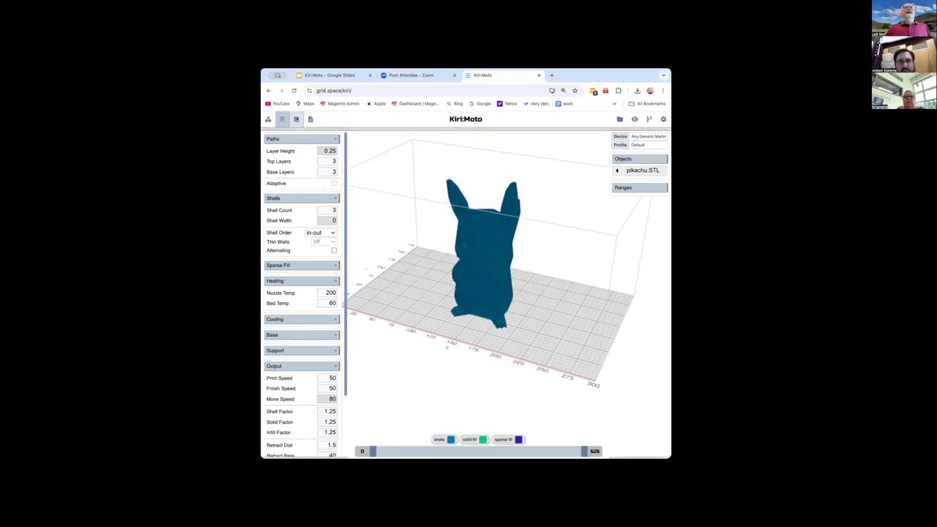
pyautogui.click(296, 119)
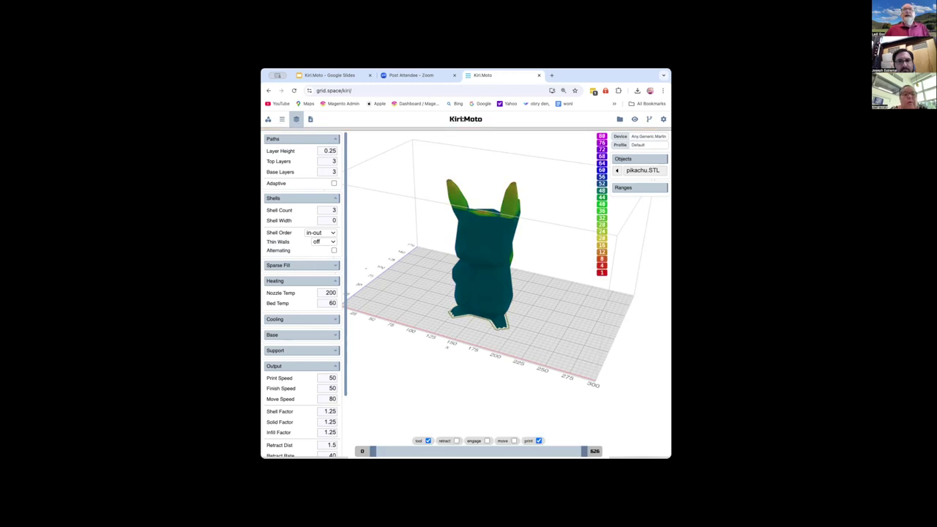
# Step: Trim the layer preview to layer 333 and view the half-built Pikachu from above
pyautogui.moveTo(584, 451); pyautogui.dragTo(432, 451)
pyautogui.moveTo(432, 419); pyautogui.dragTo(502, 379)
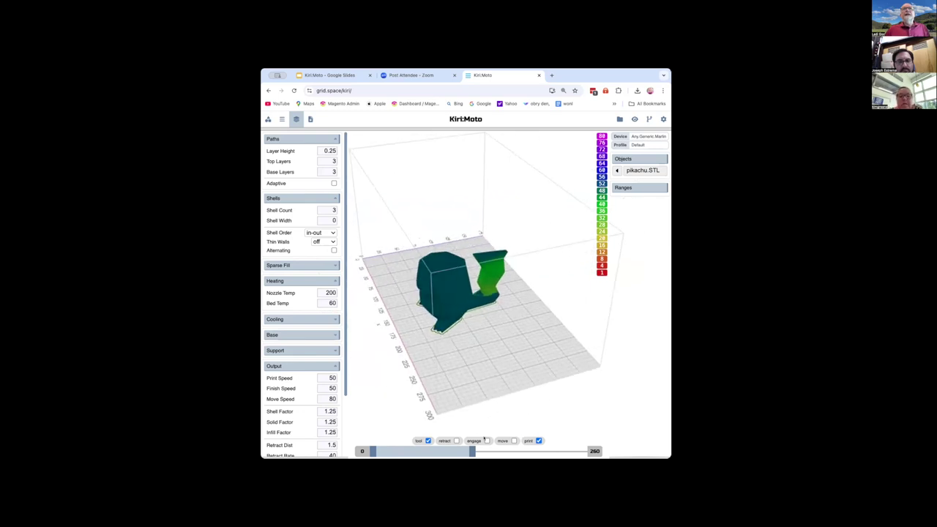
pyautogui.moveTo(473, 451); pyautogui.dragTo(495, 452)
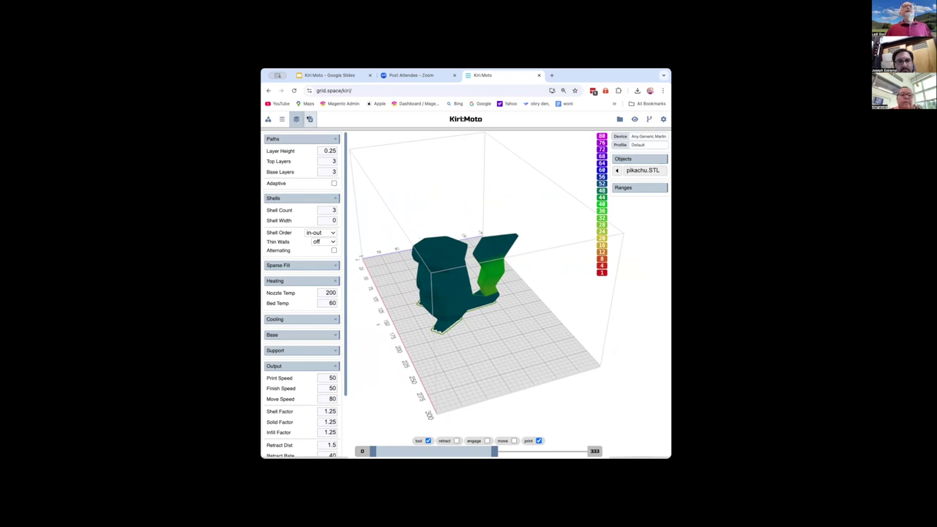
pyautogui.click(310, 120)
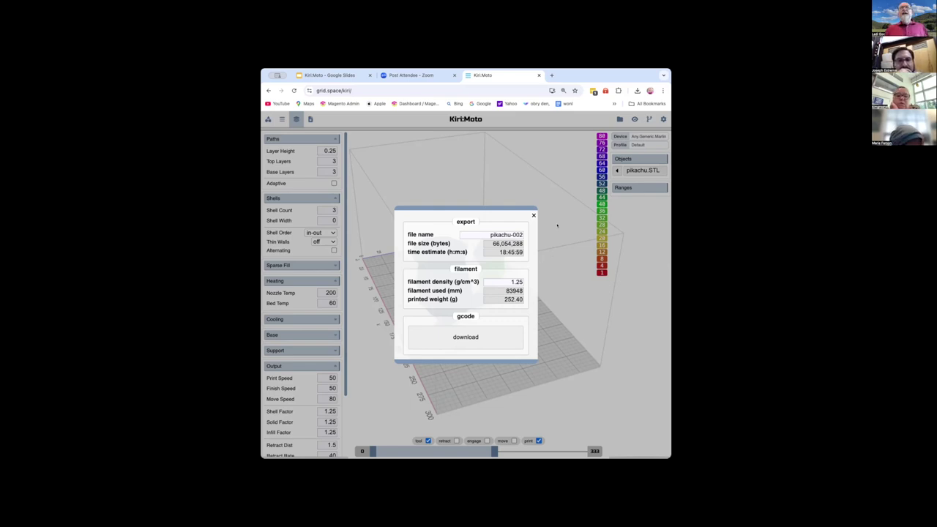
pyautogui.click(482, 193)
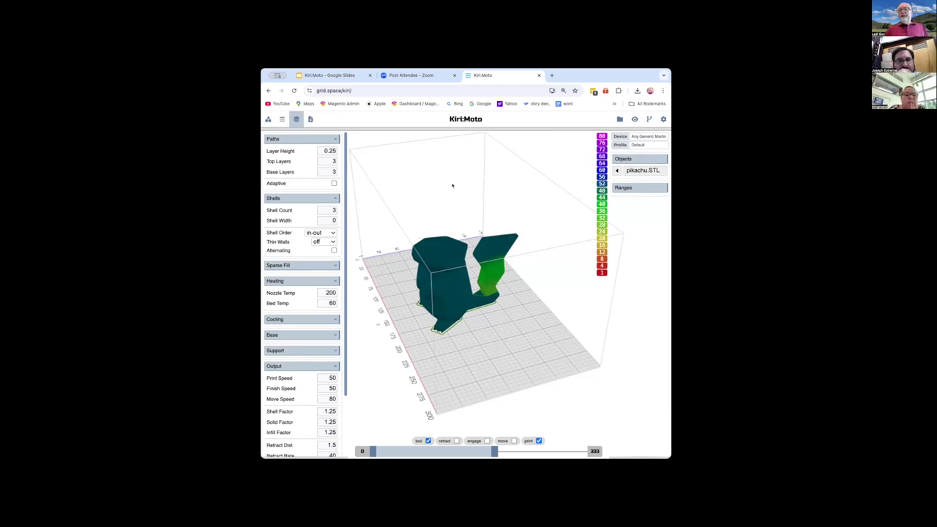
# Step: Switch the printer to IMADE3D.JellyBOX.4.N0.6 and keep the JB4 PLA - N0.6 L0.3 T220 profile
pyautogui.click(649, 137)
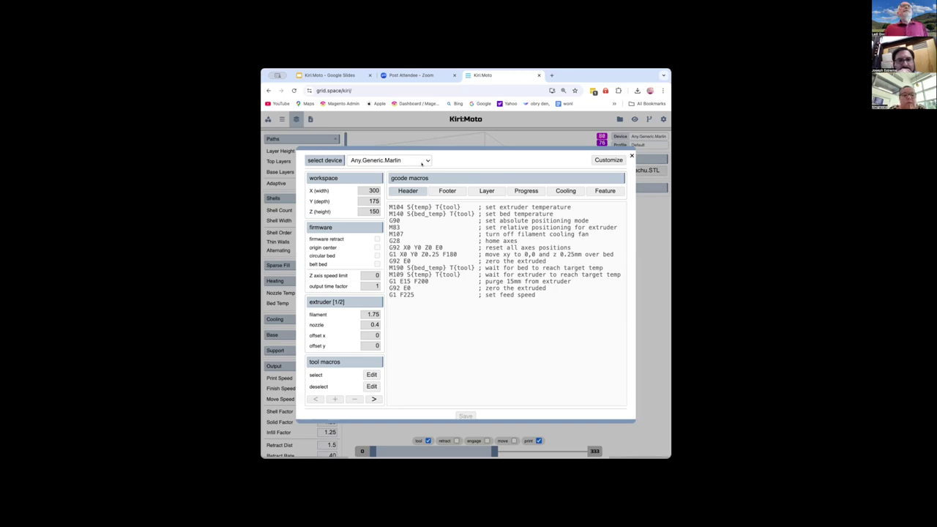
pyautogui.click(425, 160)
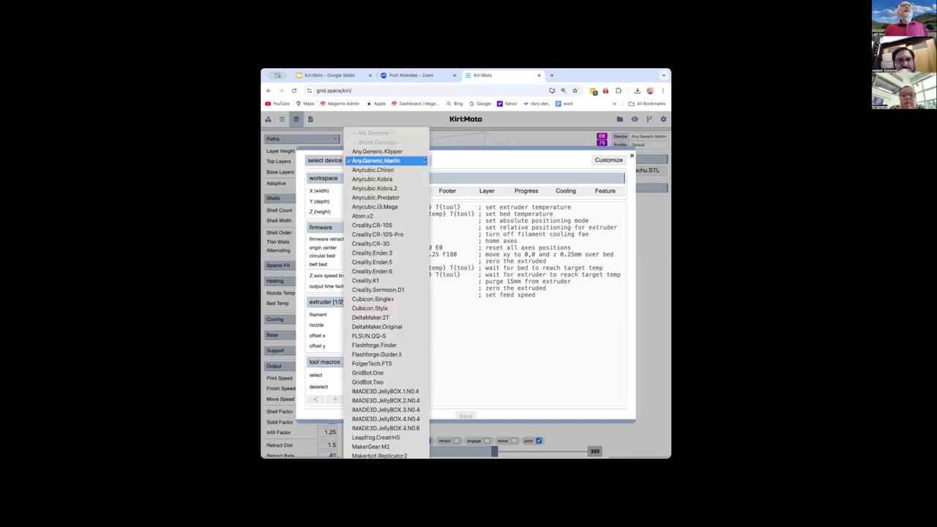
pyautogui.click(393, 428)
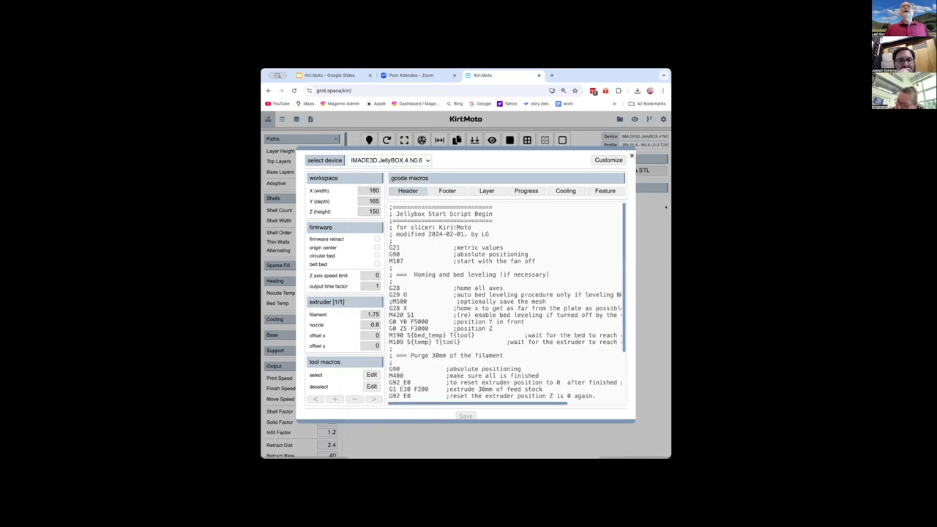
pyautogui.click(632, 157)
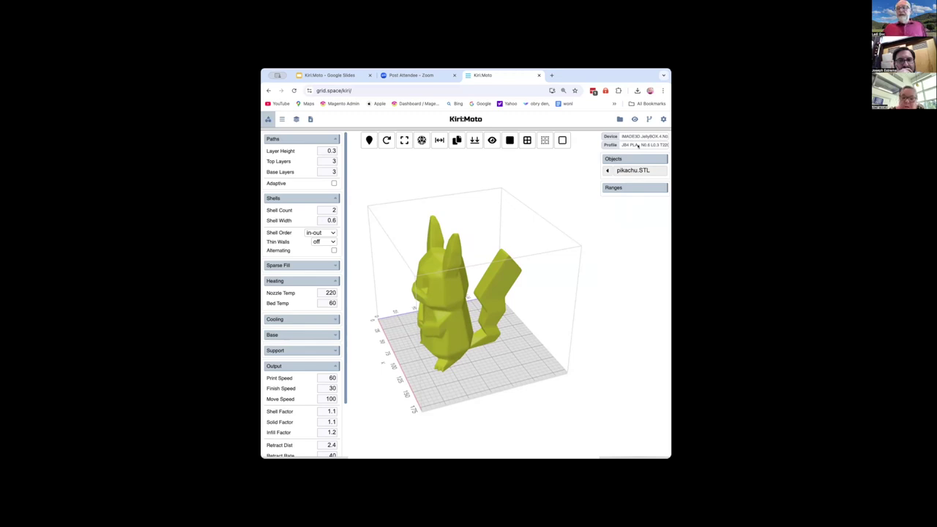
pyautogui.click(638, 145)
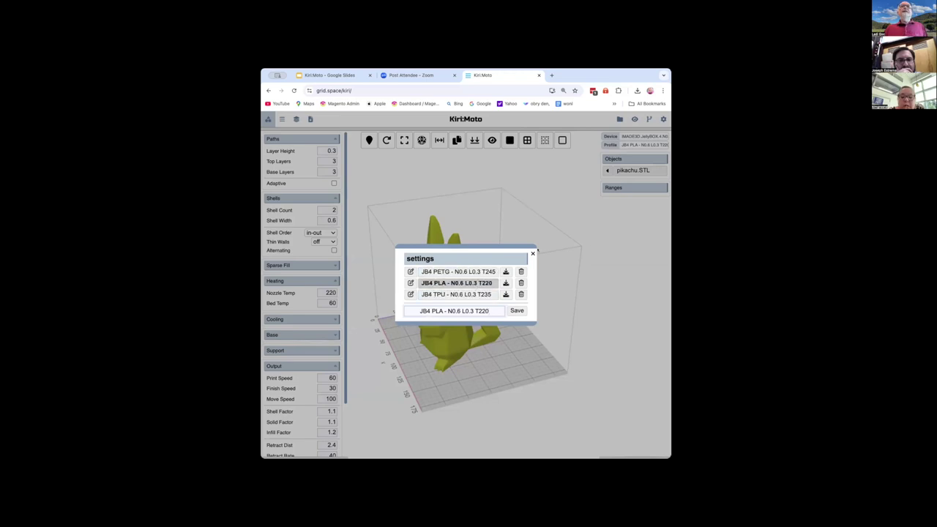
pyautogui.click(533, 253)
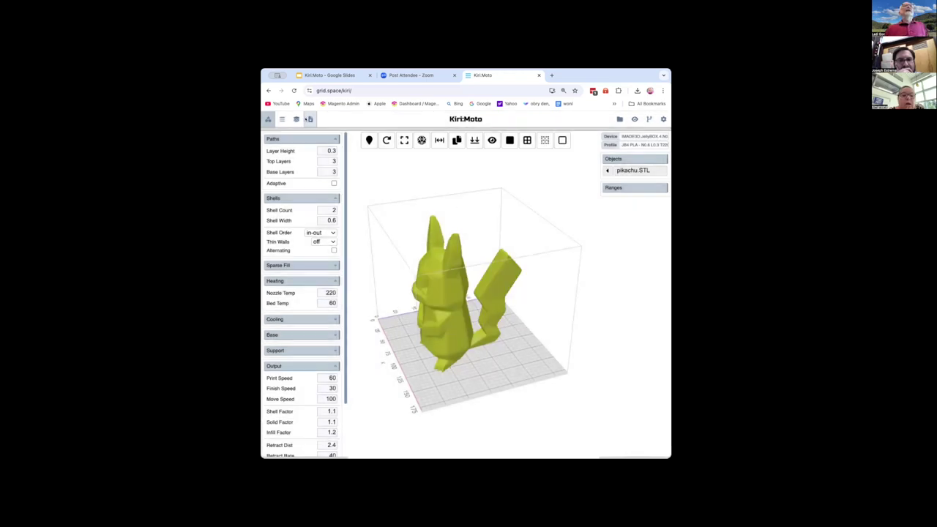
# Step: Re-slice Pikachu with the JellyBOX settings and preview its layers 0 to 522
pyautogui.click(284, 119)
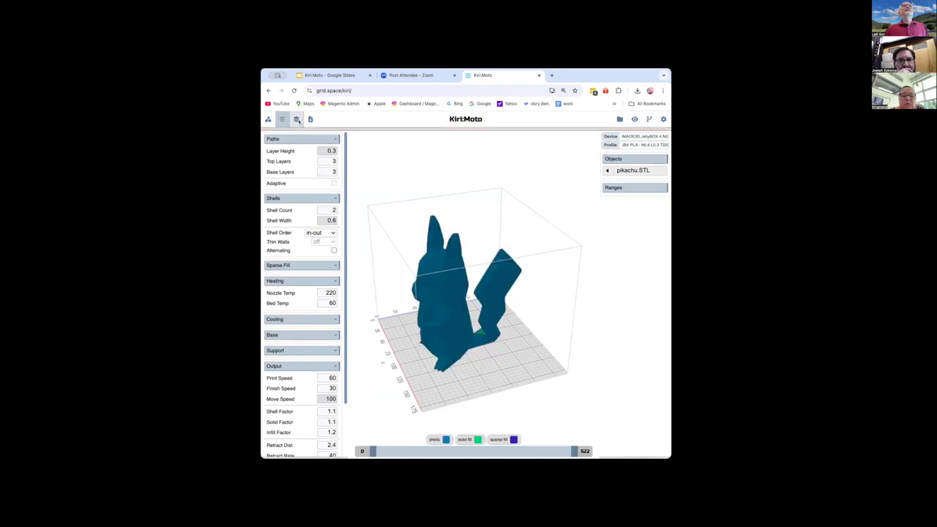
pyautogui.press('e')
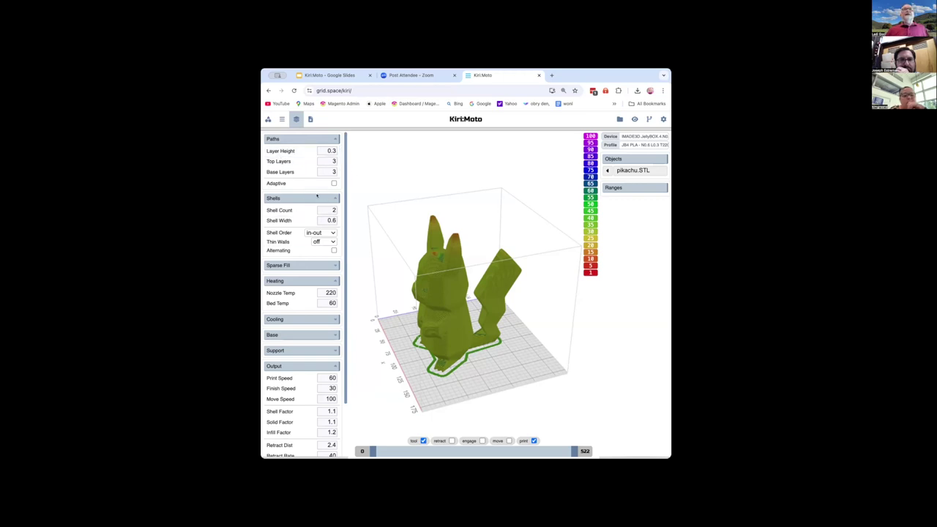
# Step: Expand infill, Cooling and Base sections: fan 200 from layer 1, base 0.3, bed 65, 5 skirts
pyautogui.click(334, 265)
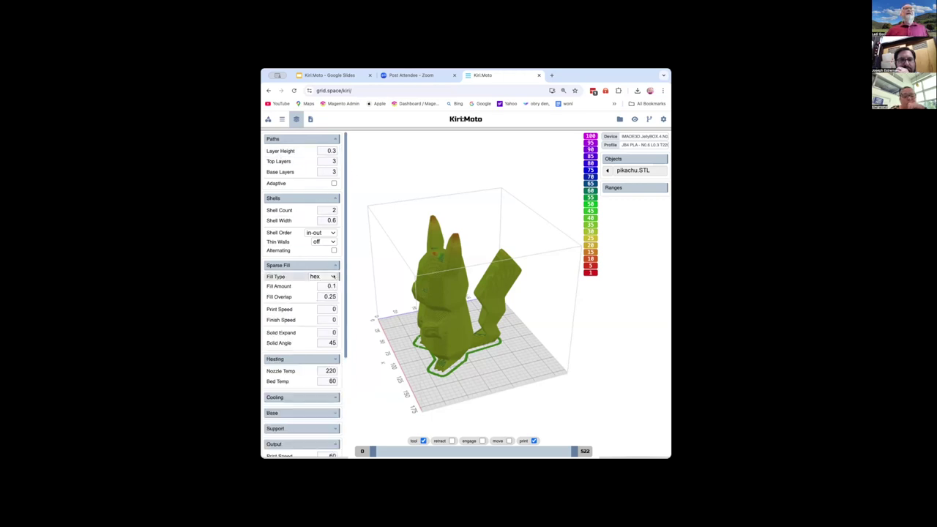
pyautogui.click(333, 277)
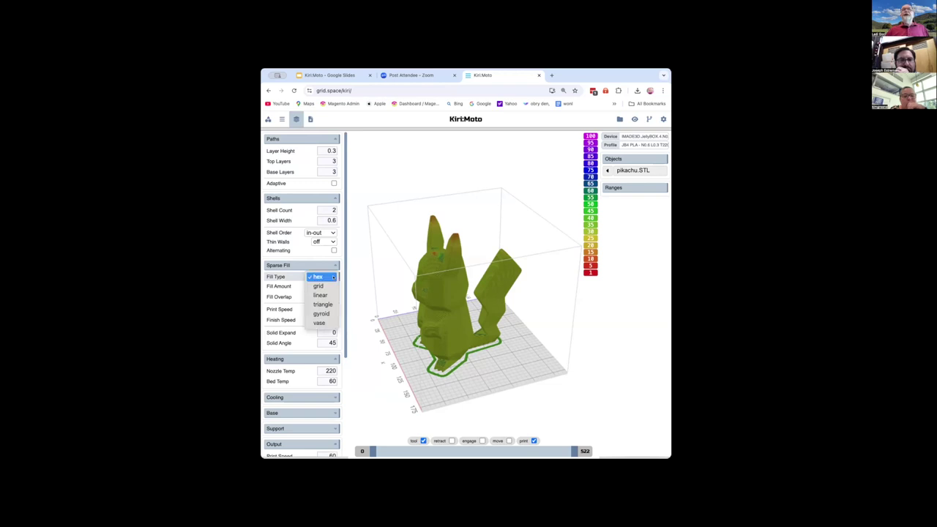
pyautogui.scroll(-5, 333, 277)
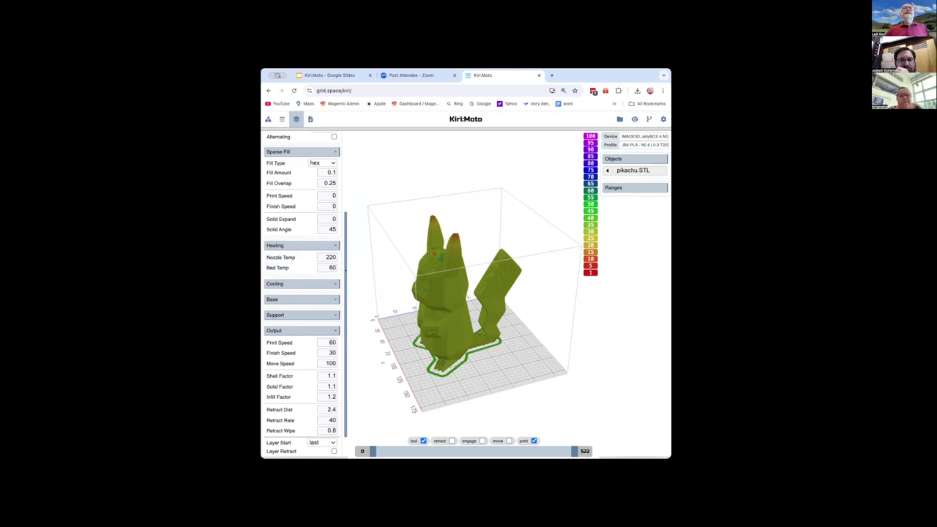
pyautogui.click(334, 284)
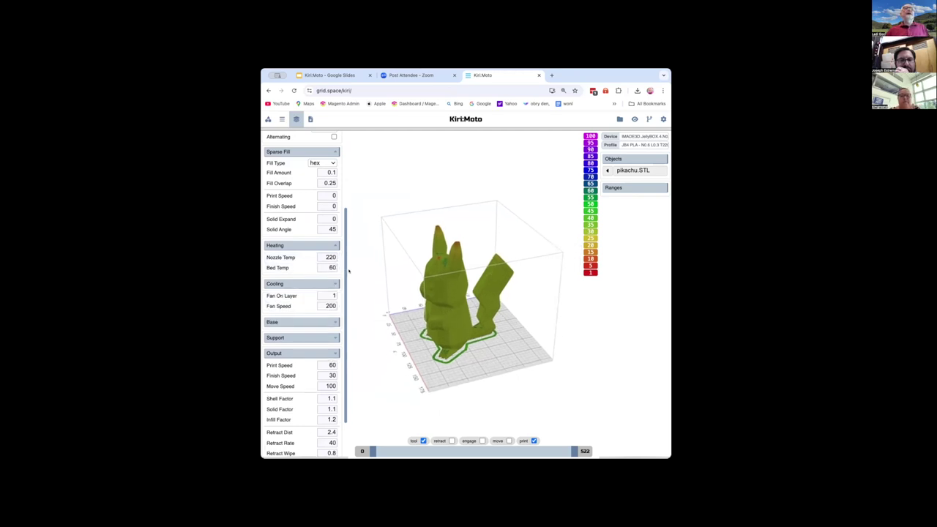
pyautogui.click(323, 322)
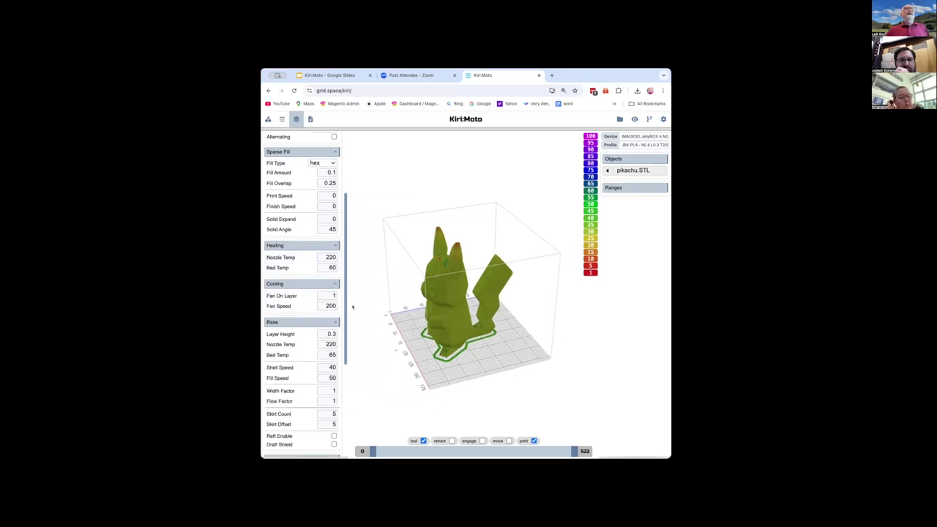
pyautogui.moveTo(347, 308); pyautogui.dragTo(347, 357)
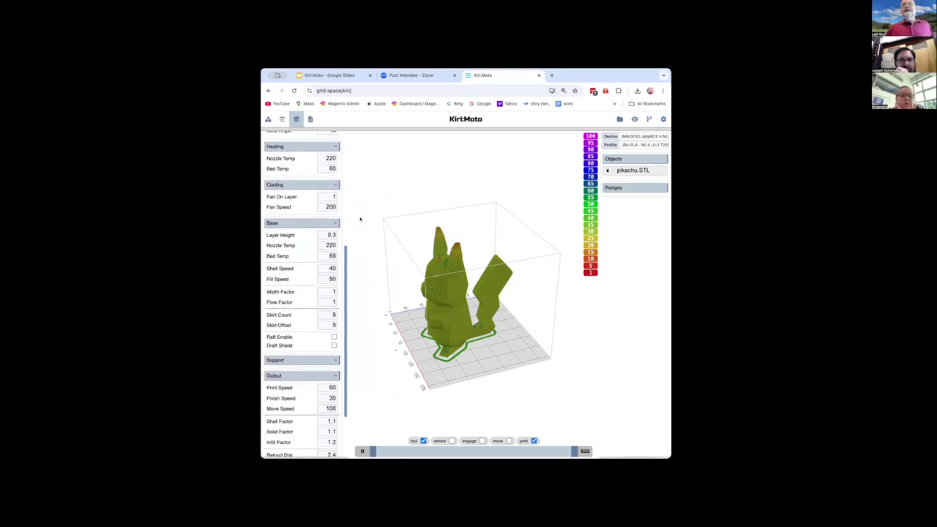
# Step: Expand Support and Expert settings, checking print speed 60, retract 2.4 and Z hop 0.3
pyautogui.scroll(-1, 344, 361)
pyautogui.scroll(-1, 344, 362)
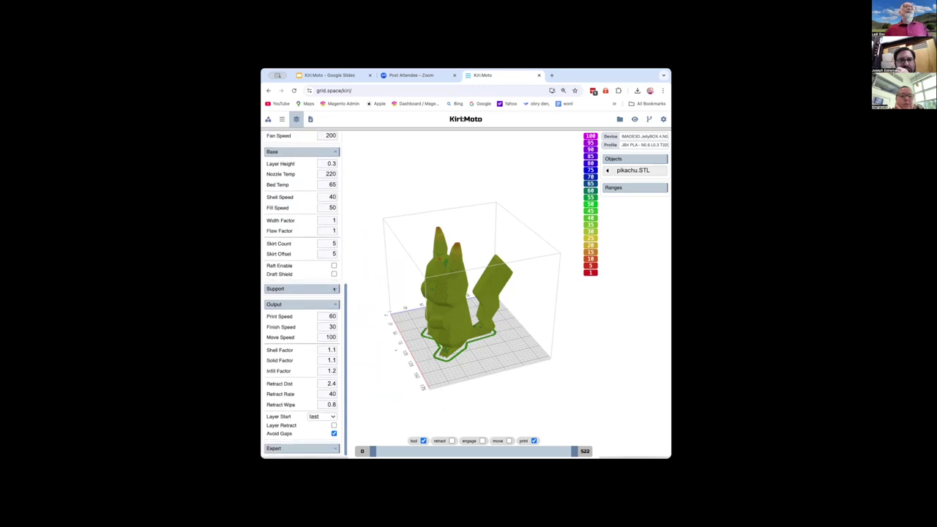
pyautogui.click(335, 289)
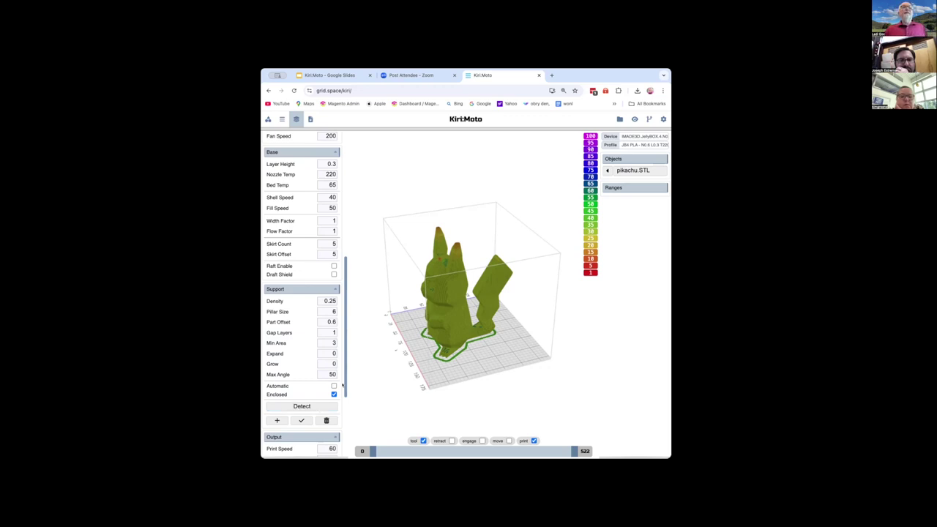
pyautogui.scroll(-3, 300, 388)
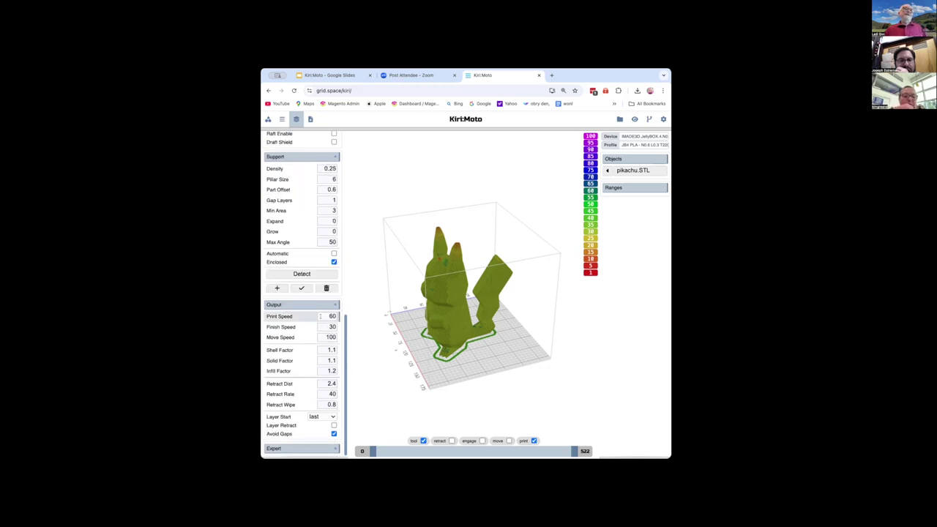
pyautogui.click(329, 316)
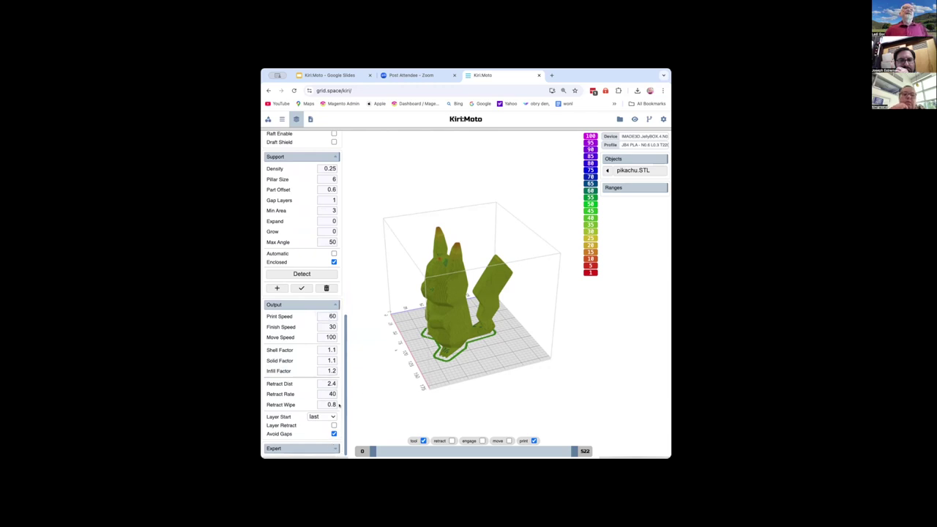
pyautogui.click(334, 448)
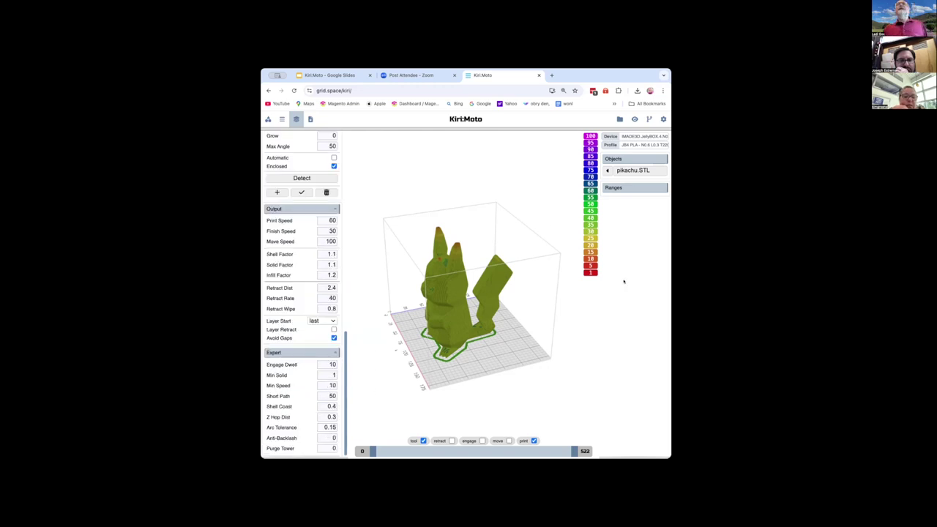
# Step: Glance at the saved settings profiles, then return to the Arrange view
pyautogui.click(643, 145)
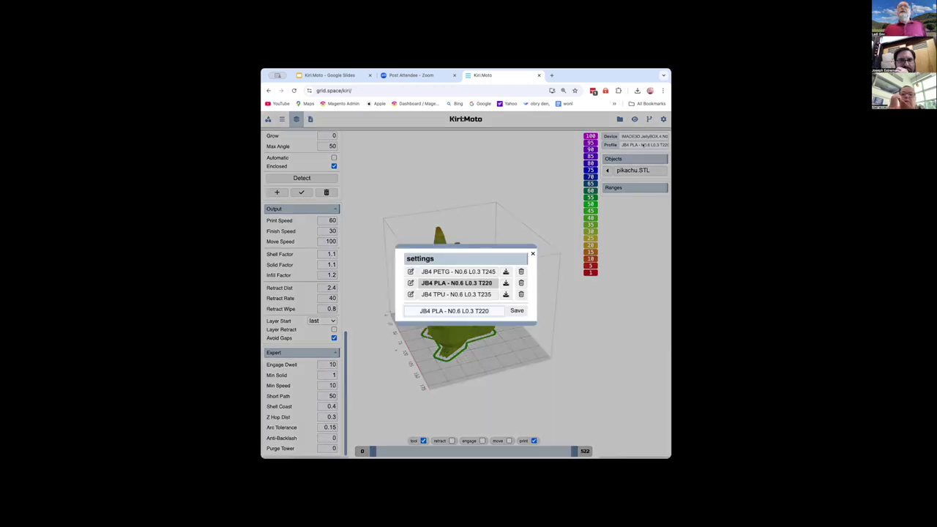
pyautogui.click(448, 282)
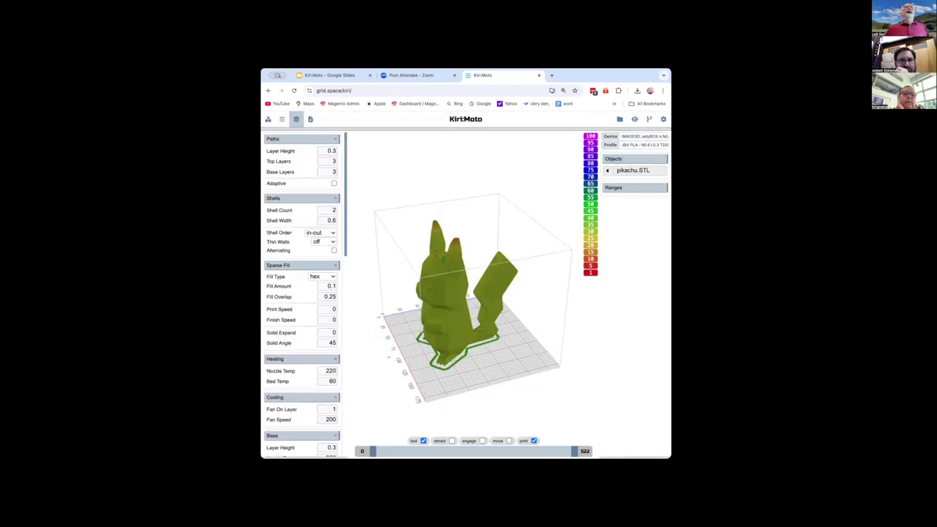
pyautogui.click(430, 286)
# Step: Scale the Pikachu model to 0.5 along Z, then deselect it
pyautogui.click(439, 290)
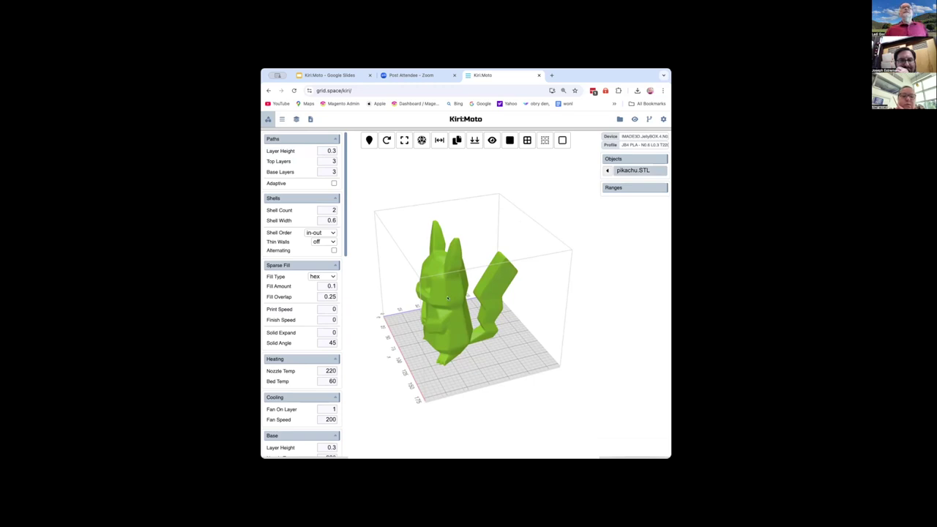
pyautogui.click(404, 139)
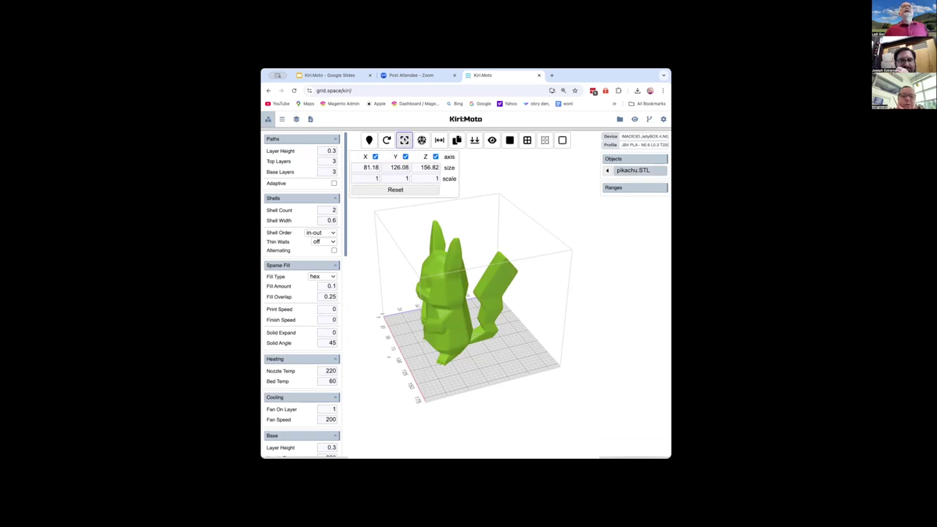
pyautogui.click(436, 178)
pyautogui.write('0.5')
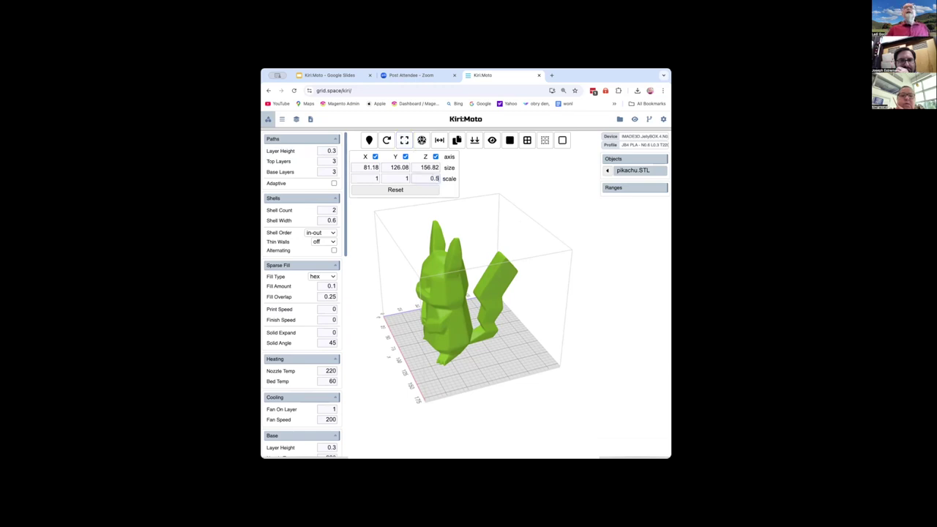
pyautogui.press('Return')
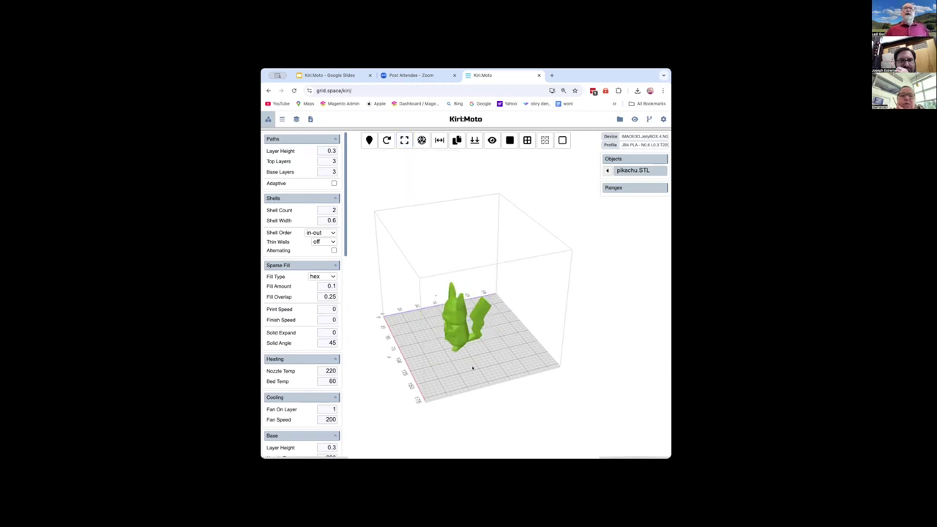
pyautogui.moveTo(473, 367)
pyautogui.mouseDown(button='right')
pyautogui.moveTo(500, 370)
pyautogui.moveTo(455, 361)
pyautogui.moveTo(468, 364)
pyautogui.mouseUp(button='right')
pyautogui.click(464, 359)
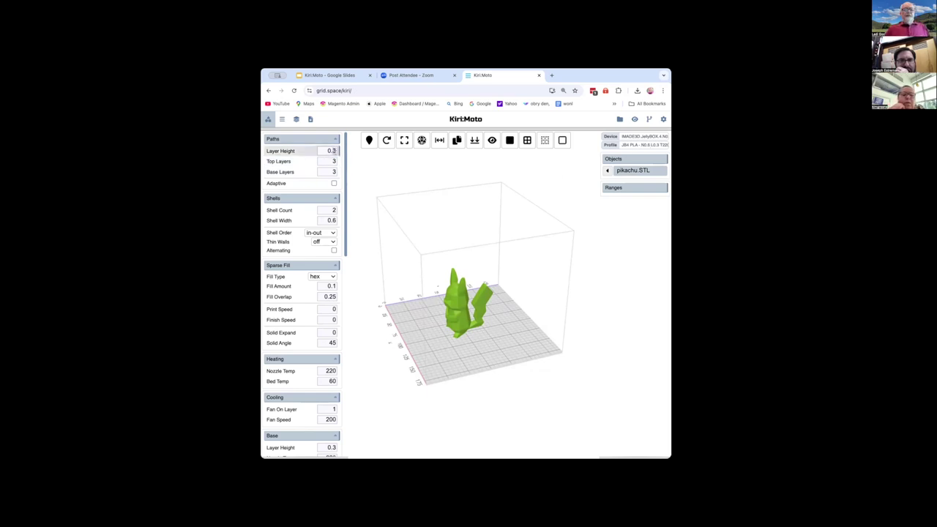
# Step: Raise the layer height to 0.4 and lower the fill amount from 0.1 to 0.05
pyautogui.scroll(1, 333, 150)
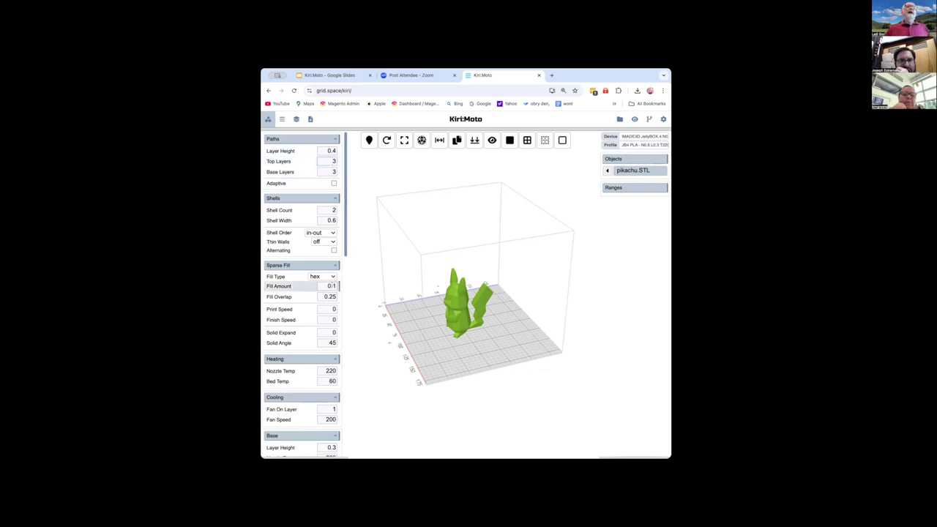
pyautogui.scroll(1, 335, 285)
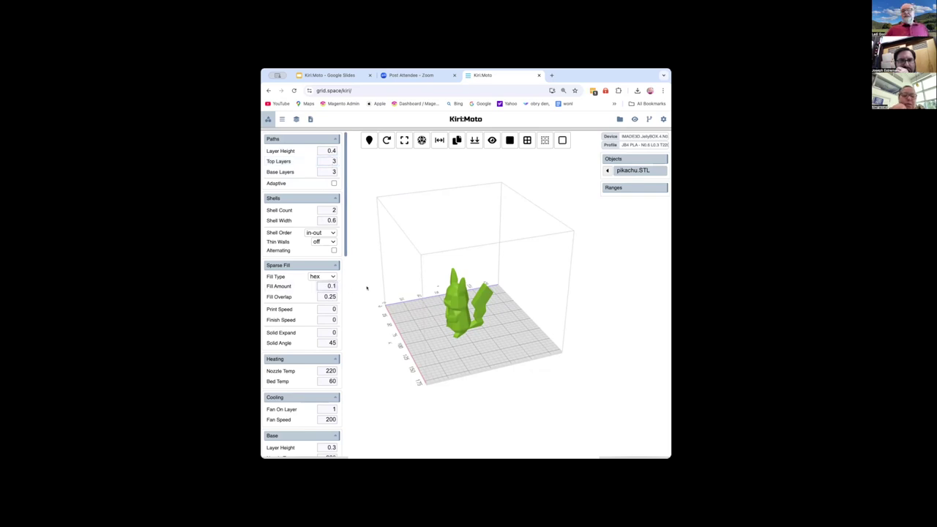
pyautogui.press('BackSpace')
pyautogui.press('BackSpace')
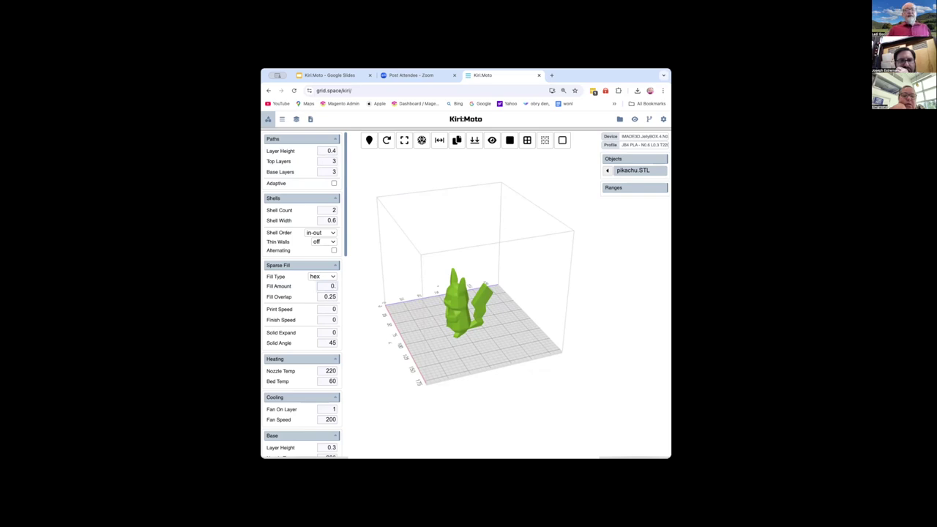
pyautogui.write('.05')
pyautogui.click(381, 248)
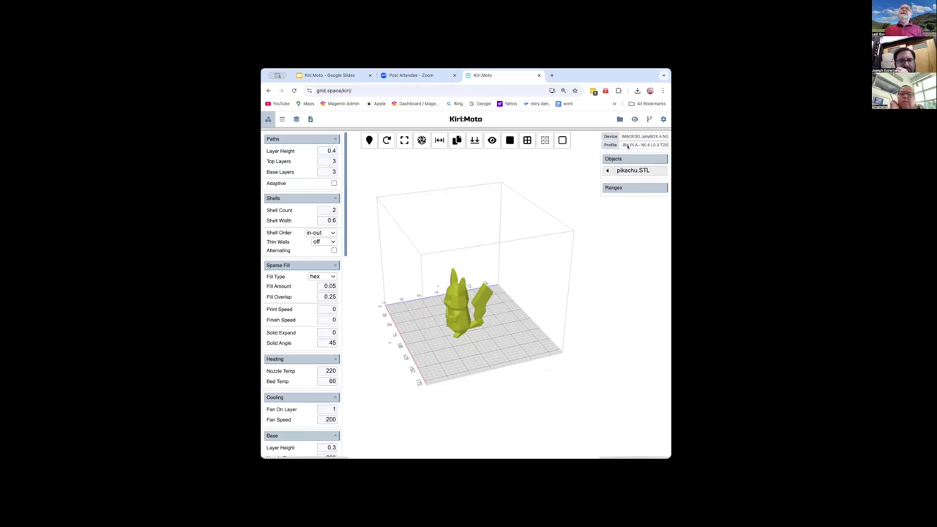
# Step: Save the settings as a new profile named 'JB4 PLA - N0.6 L0.4 T220 Infill 5%'
pyautogui.click(627, 145)
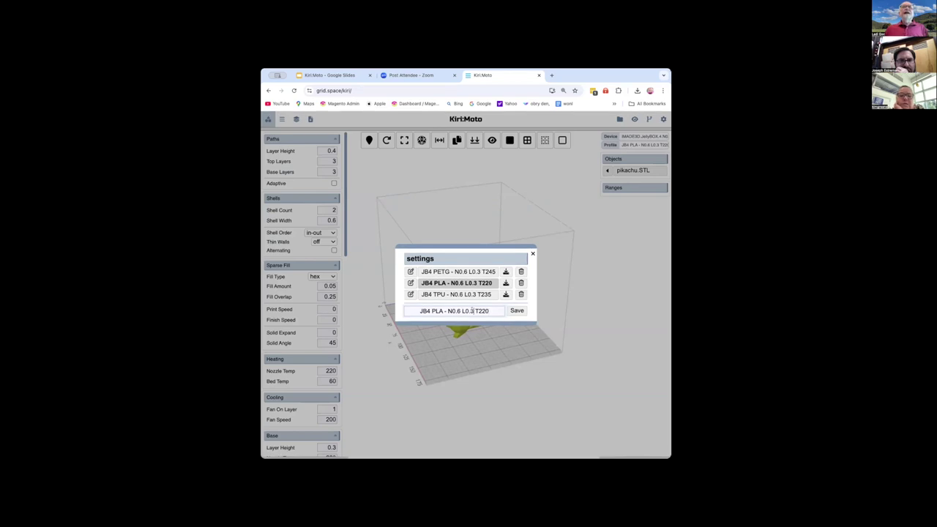
pyautogui.press('BackSpace')
pyautogui.write('4')
pyautogui.press('BackSpace')
pyautogui.press('BackSpace')
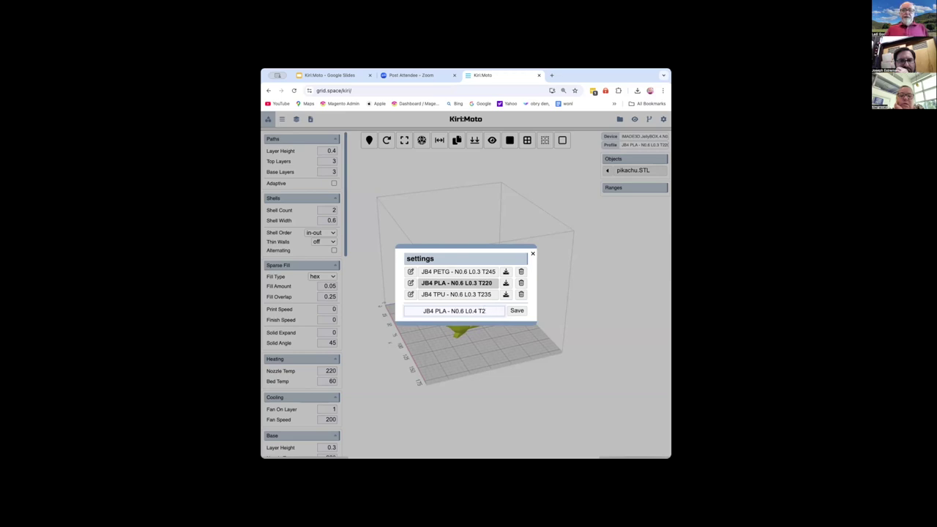
pyautogui.write('20 Infill 4')
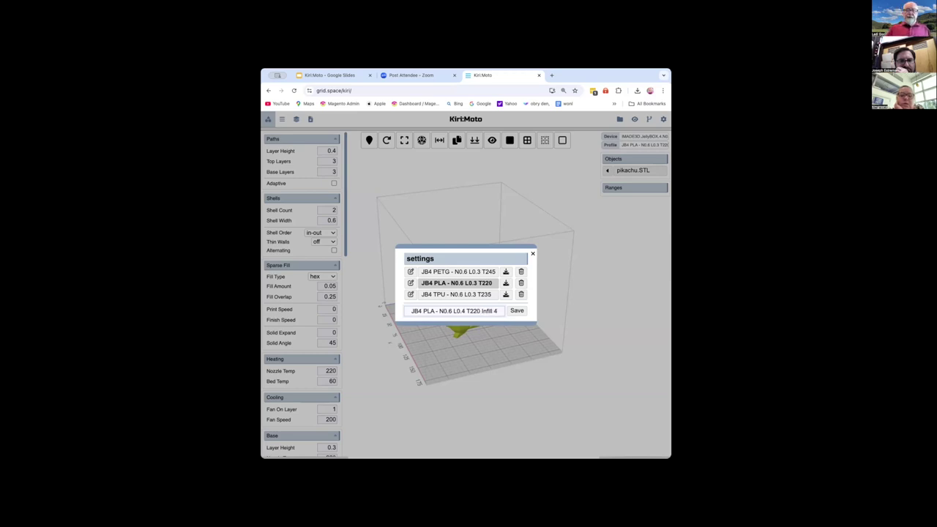
pyautogui.press('BackSpace')
pyautogui.write('5%')
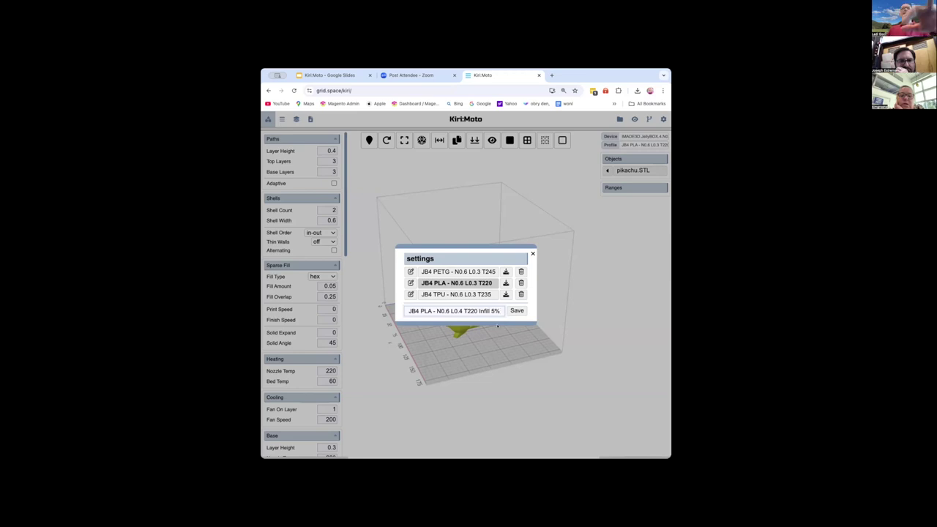
pyautogui.click(515, 311)
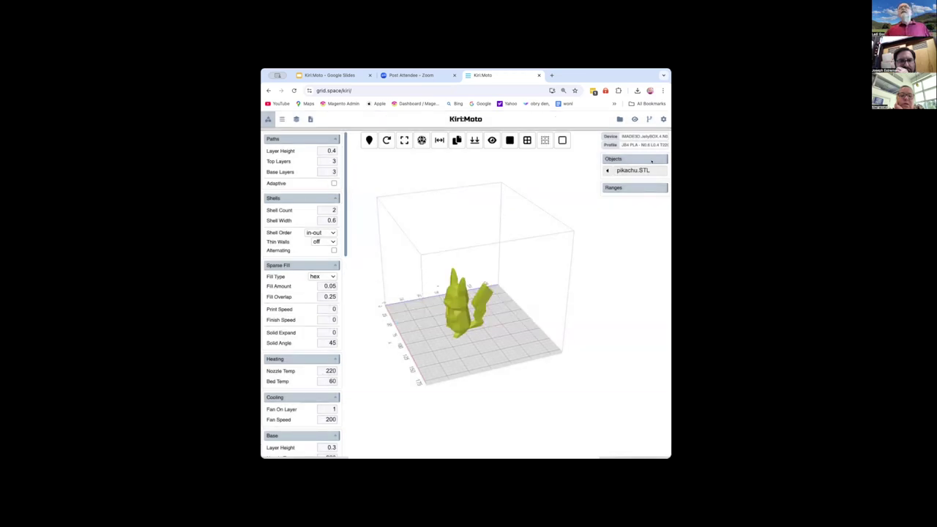
pyautogui.click(646, 145)
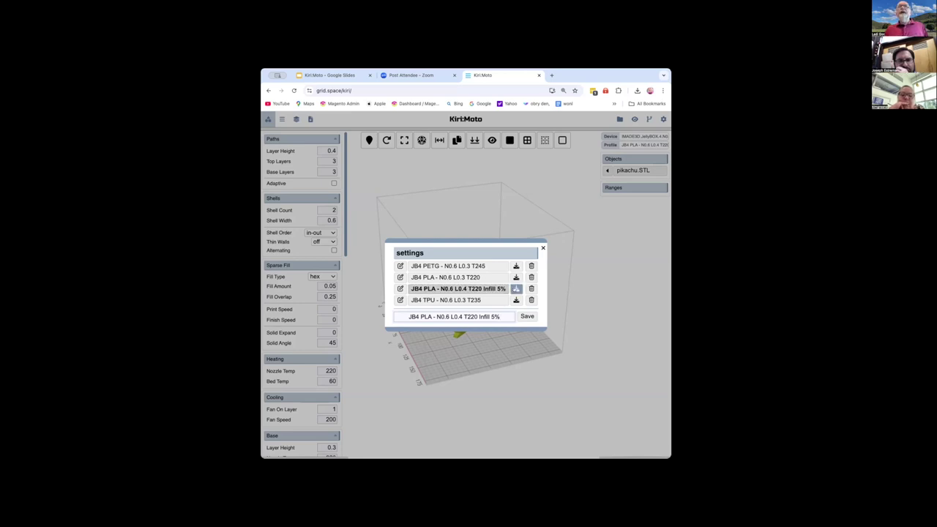
# Step: Export the 'JB4 PLA - N0.6 L0.4 T220 Infill 5%' profile, accepting the default process filename
pyautogui.click(516, 288)
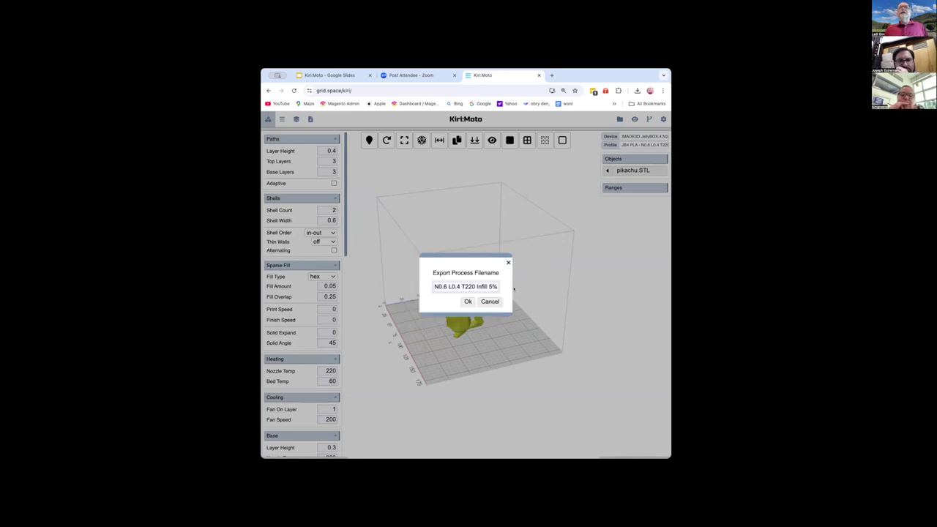
pyautogui.click(468, 301)
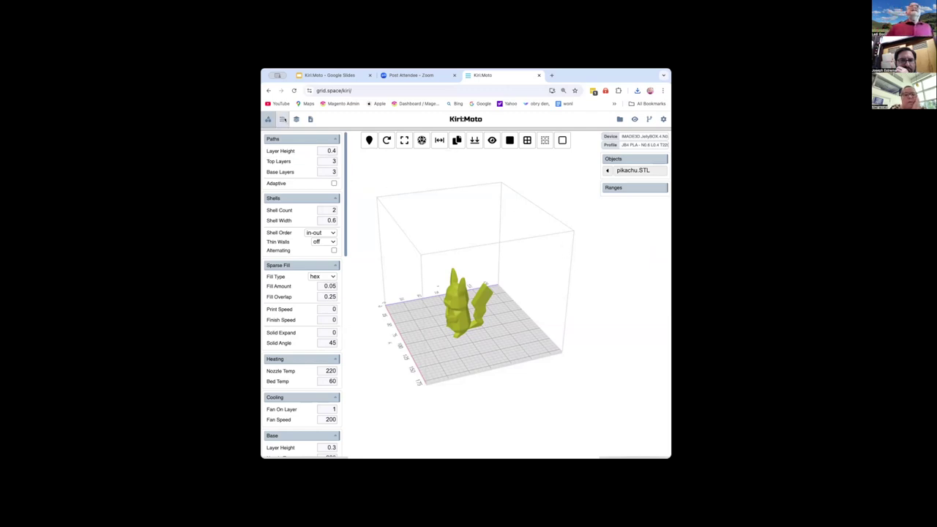
# Step: Slice Pikachu, check the 00:50:03 and 17.21 g estimate, then return to Arrange
pyautogui.click(282, 119)
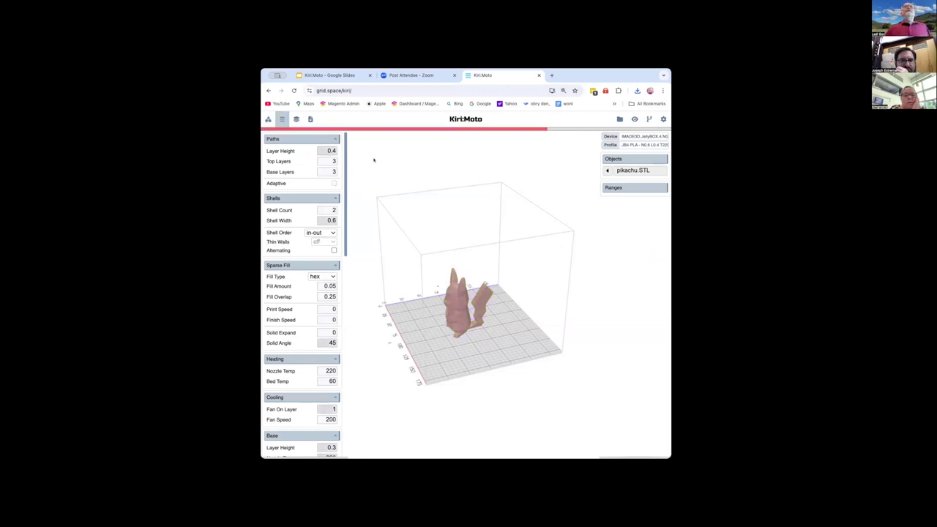
pyautogui.click(311, 120)
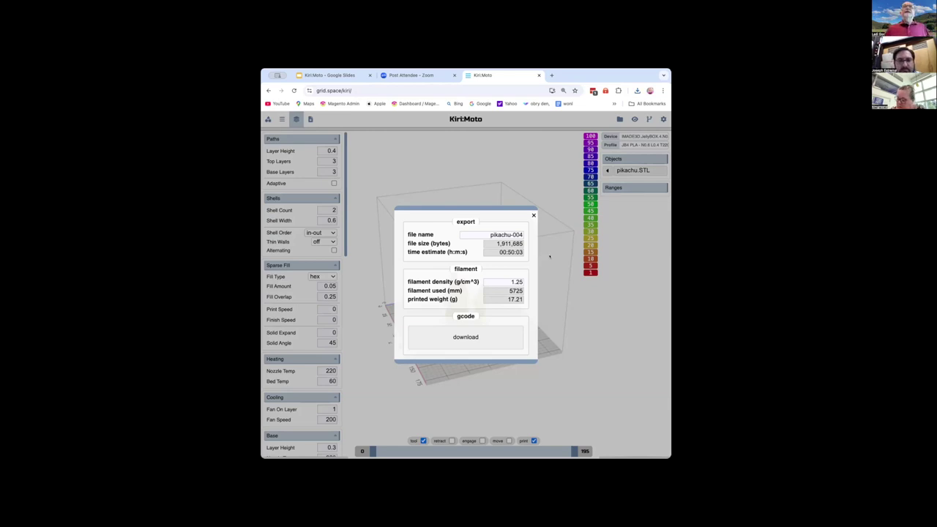
pyautogui.press('Escape')
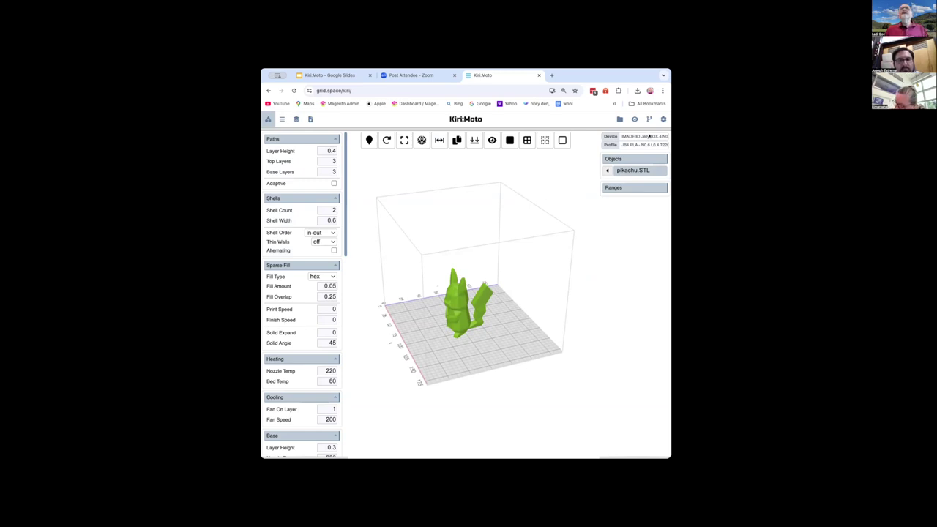
# Step: Export a workspace, devices and settings backup named 'workspace_pikachu-003'
pyautogui.moveTo(620, 119)
pyautogui.click(608, 153)
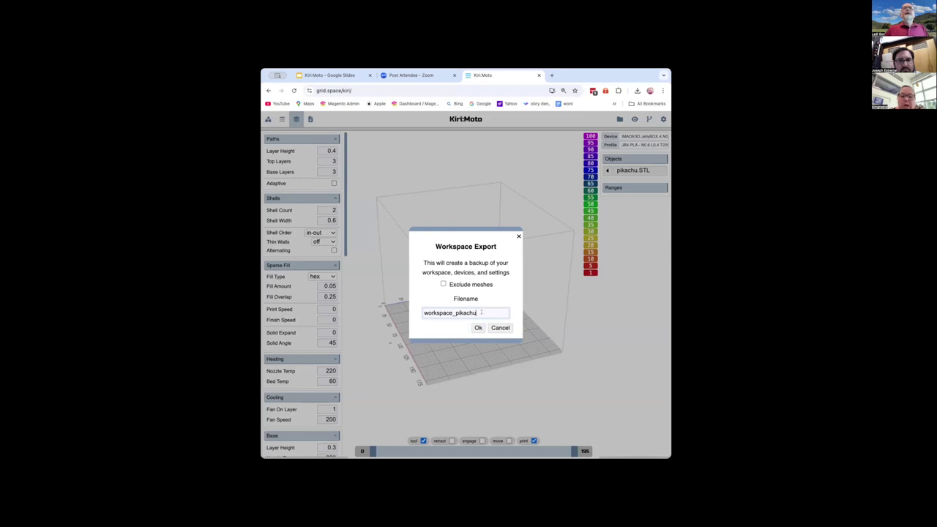
pyautogui.write('-003')
pyautogui.click(478, 328)
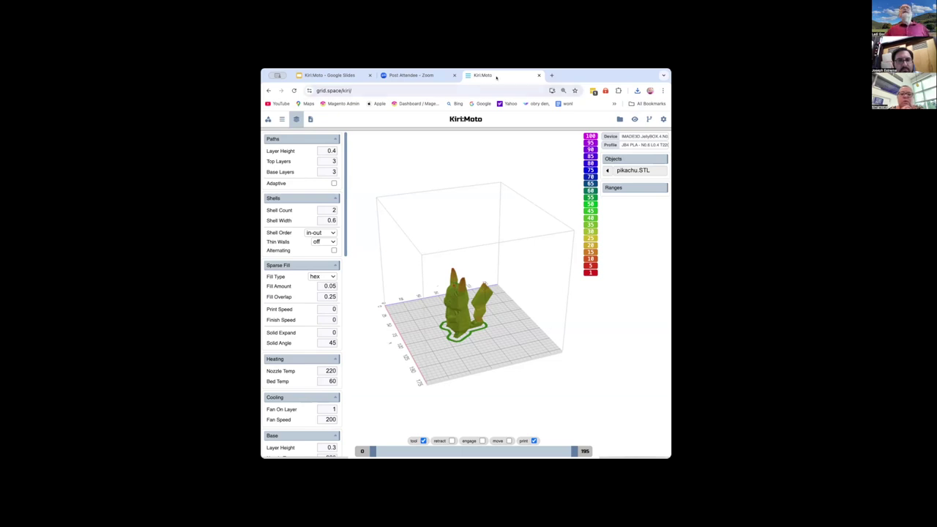
# Step: Reopen grid.space/kiri in a fresh tab and trigger the clear-all-settings prompt with Shift+Z
pyautogui.click(538, 76)
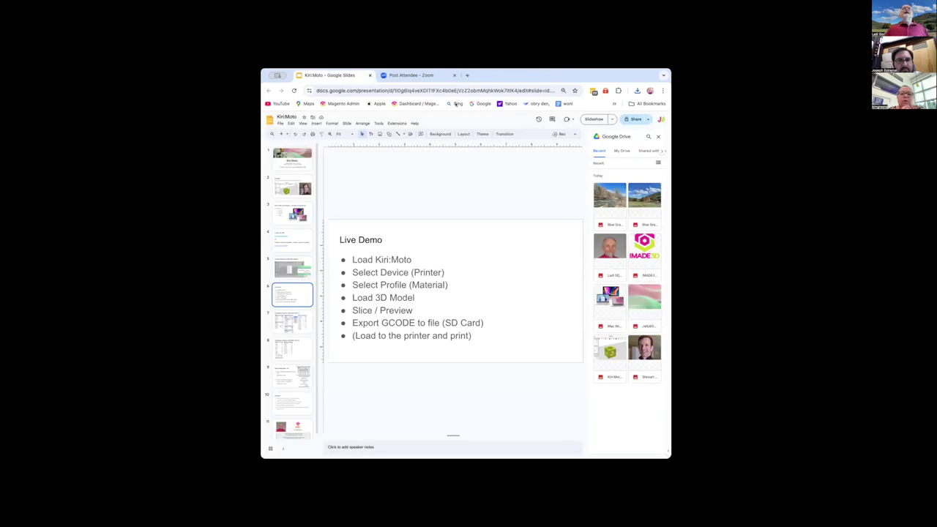
pyautogui.click(467, 74)
pyautogui.write('kiri/')
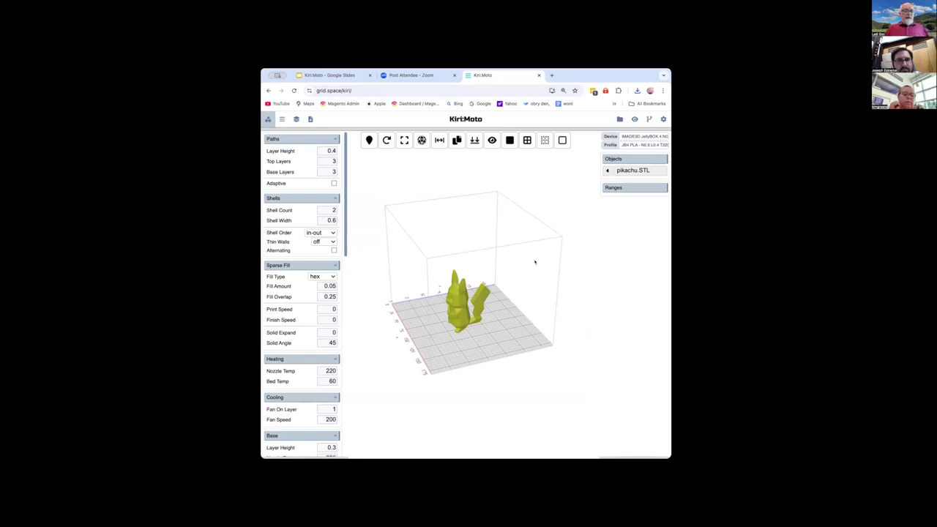
pyautogui.hotkey('shift', 'z')
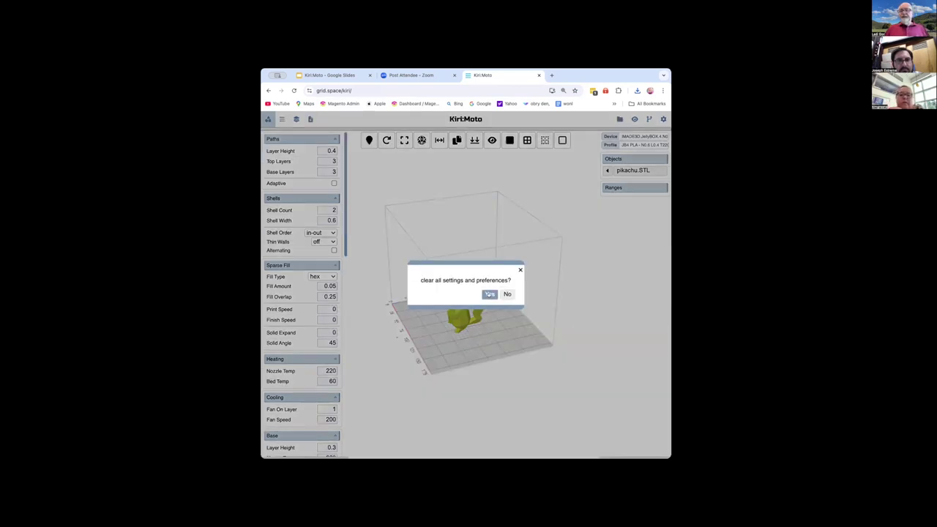
# Step: Confirm the settings reset, reload, dismiss Help, and delete the sample cube from the plate
pyautogui.click(490, 294)
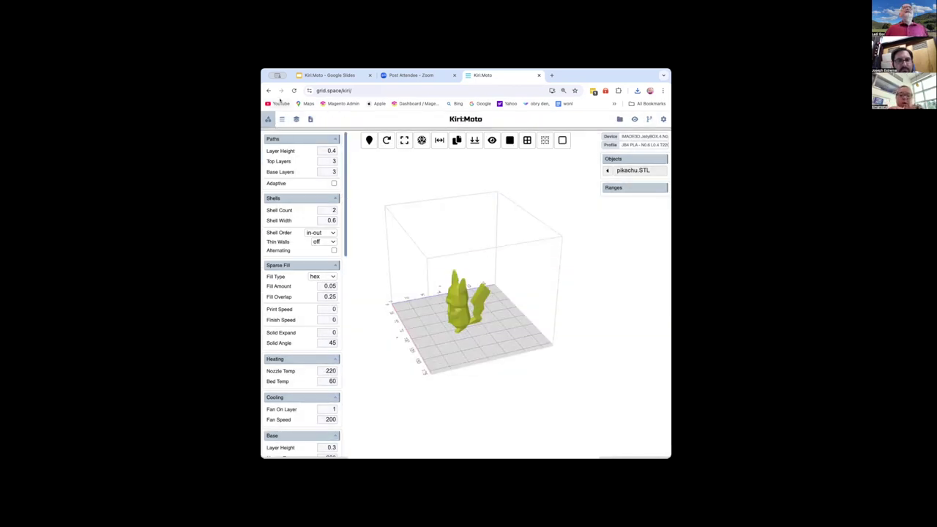
pyautogui.click(293, 90)
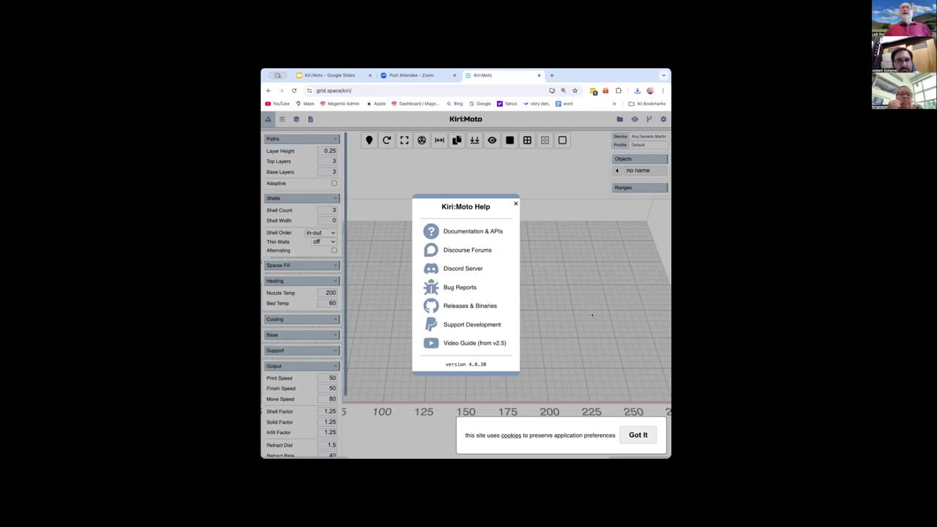
pyautogui.click(516, 203)
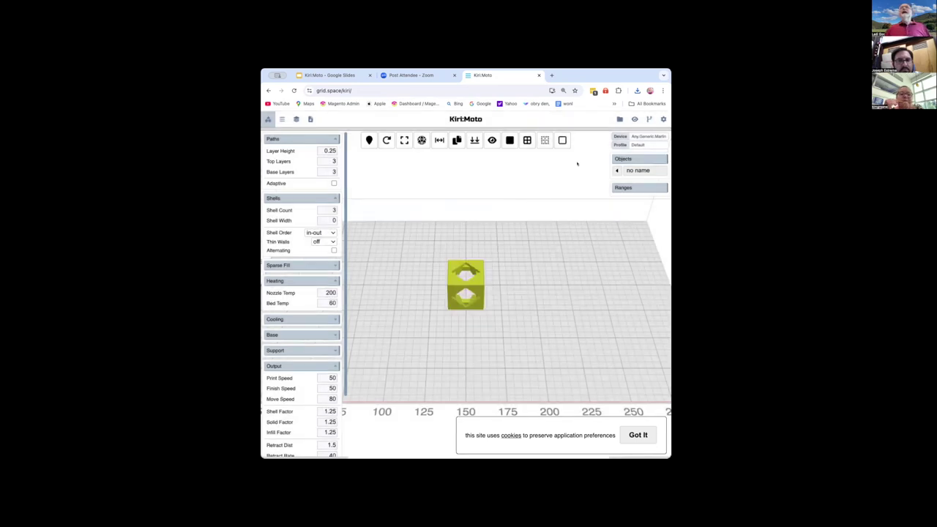
pyautogui.moveTo(453, 271); pyautogui.dragTo(476, 284)
pyautogui.click(475, 284)
pyautogui.press('Delete')
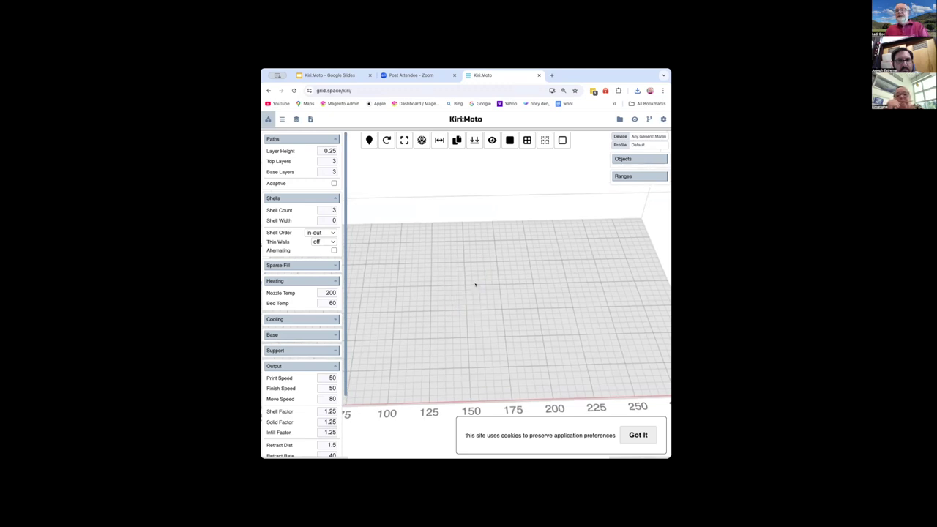
# Step: Import the saved workspace backup file, accepting its settings and model
pyautogui.moveTo(620, 118)
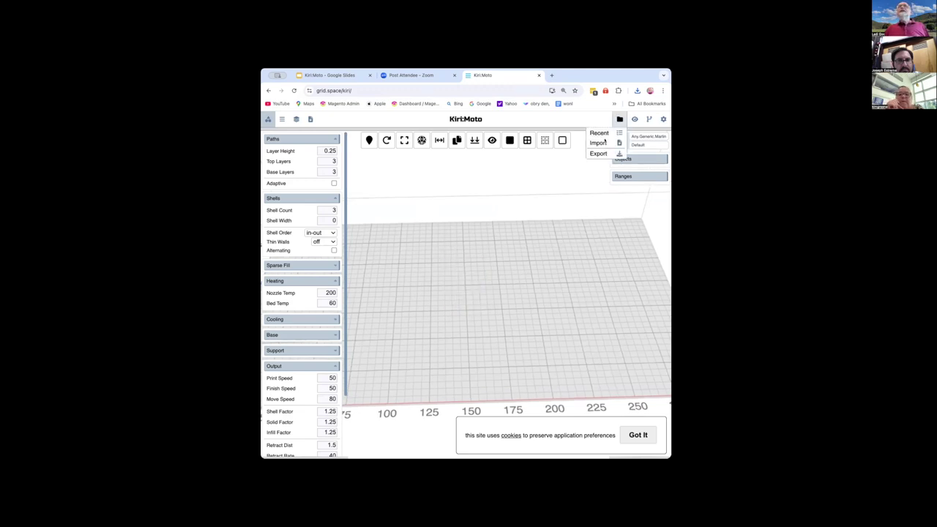
pyautogui.click(598, 143)
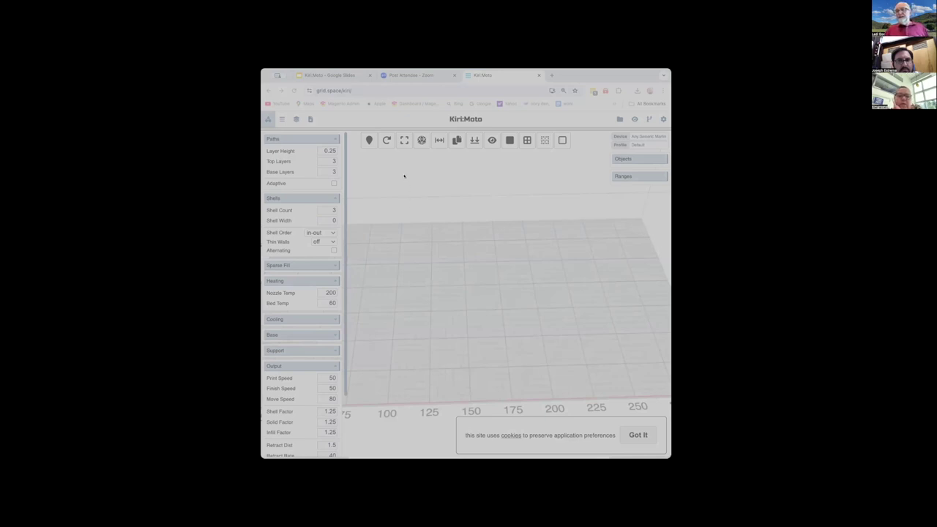
pyautogui.click(624, 378)
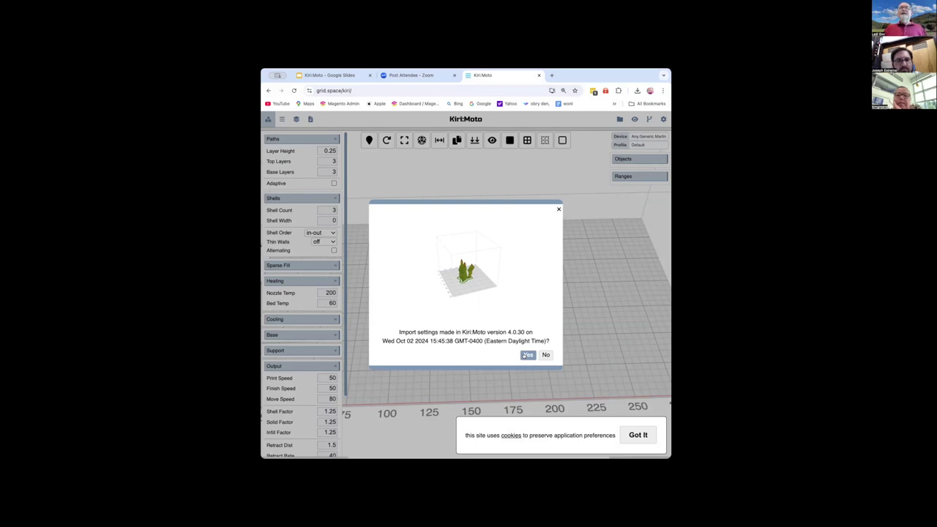
pyautogui.click(527, 355)
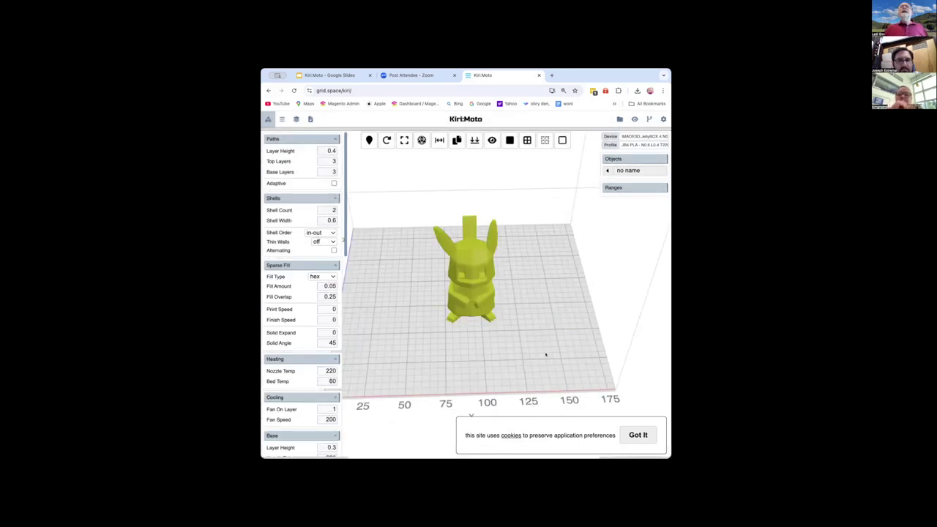
# Step: Dismiss the cookie notice, select the restored Pikachu, and orbit around it
pyautogui.moveTo(546, 355); pyautogui.dragTo(504, 335)
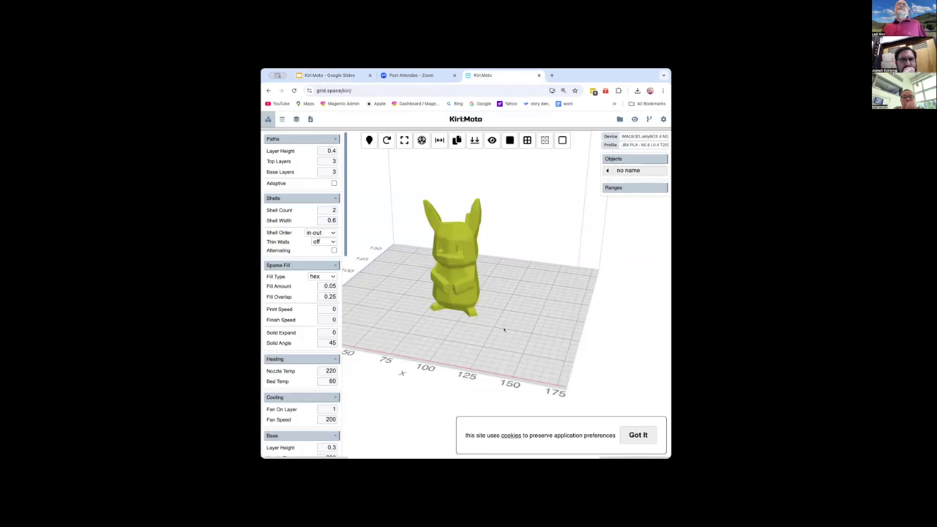
pyautogui.moveTo(504, 329); pyautogui.dragTo(504, 330)
pyautogui.scroll(-5, 504, 329)
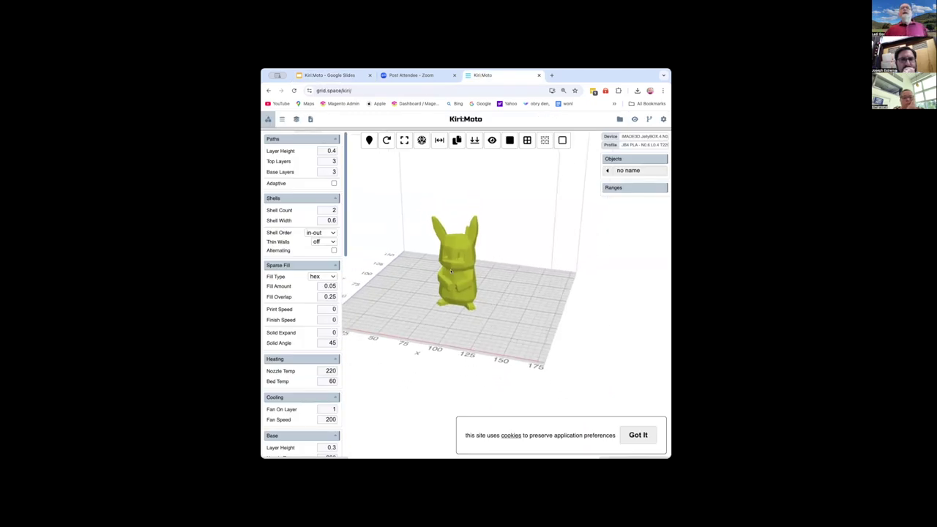
pyautogui.moveTo(453, 270); pyautogui.dragTo(467, 281)
pyautogui.click(635, 433)
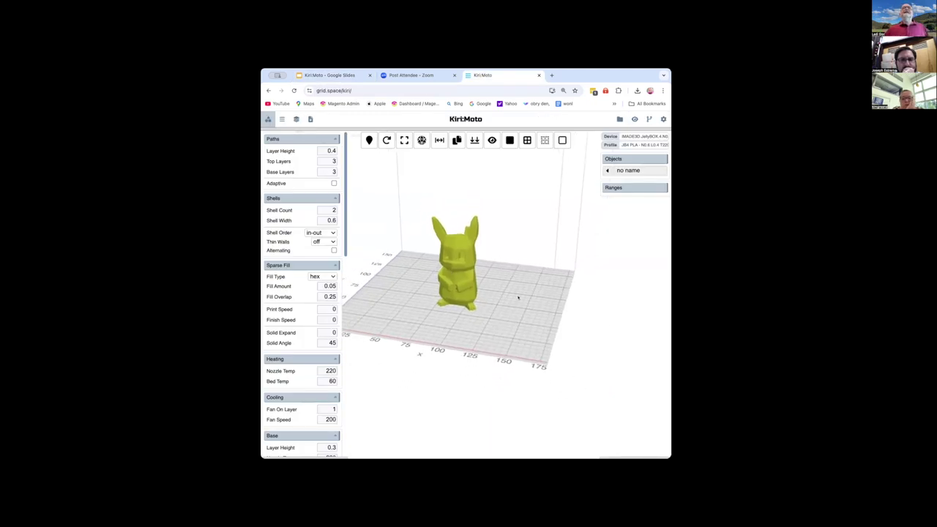
pyautogui.click(465, 276)
pyautogui.moveTo(515, 330); pyautogui.dragTo(486, 260)
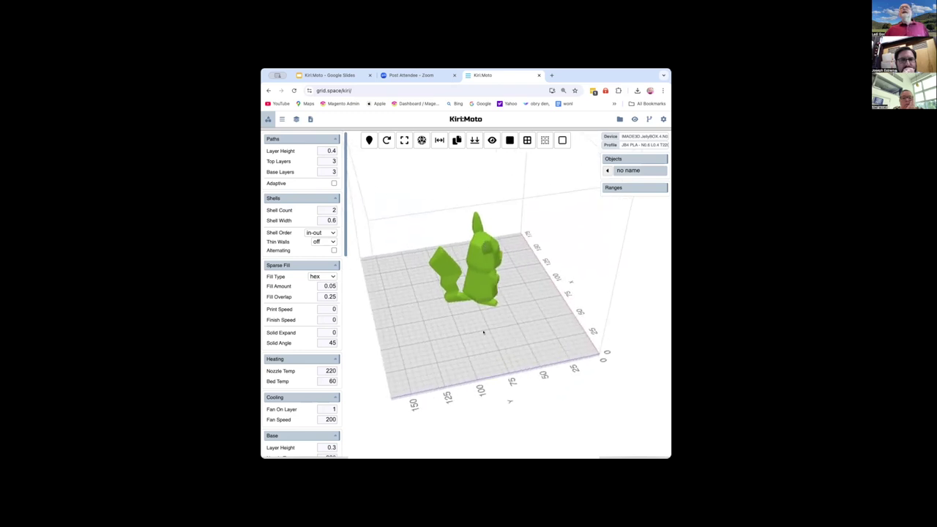
pyautogui.moveTo(484, 333); pyautogui.dragTo(430, 275)
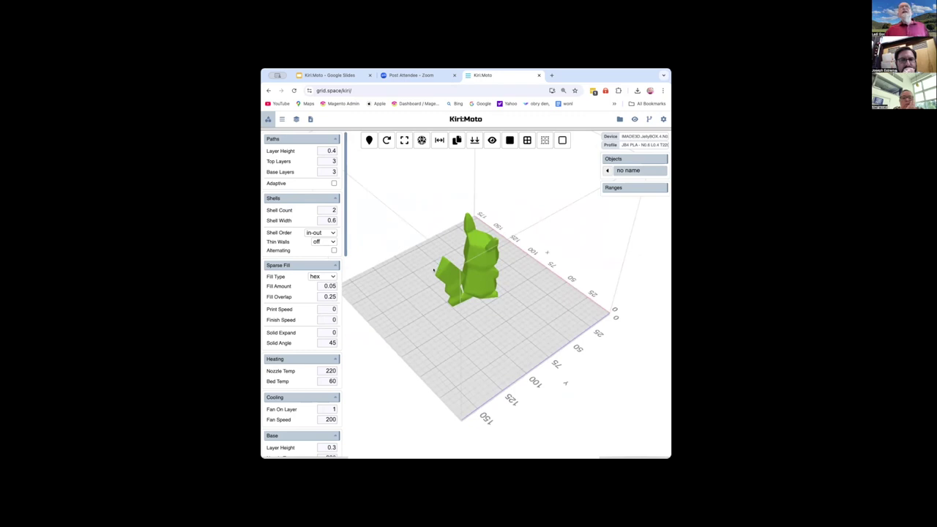
pyautogui.moveTo(427, 144)
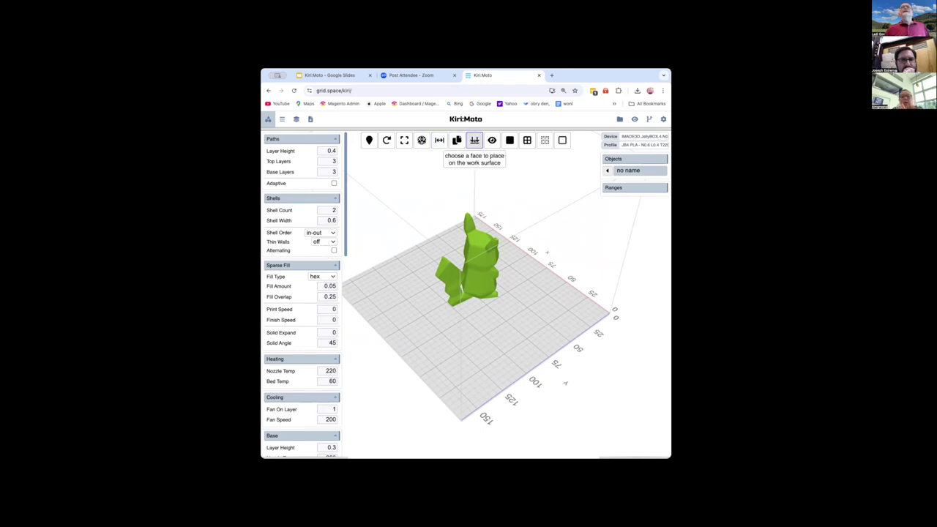
# Step: Use Lay Flat to place Pikachu on its tail face on the build plate
pyautogui.click(475, 140)
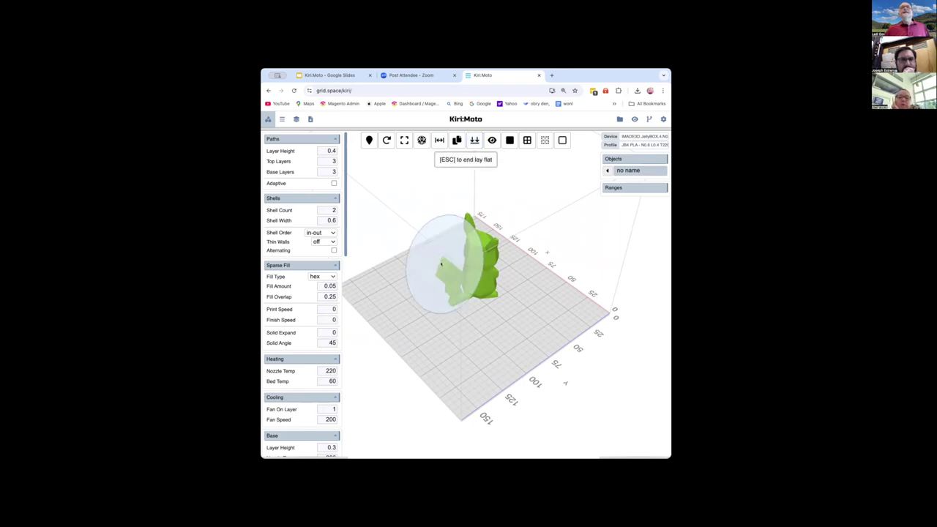
pyautogui.click(441, 264)
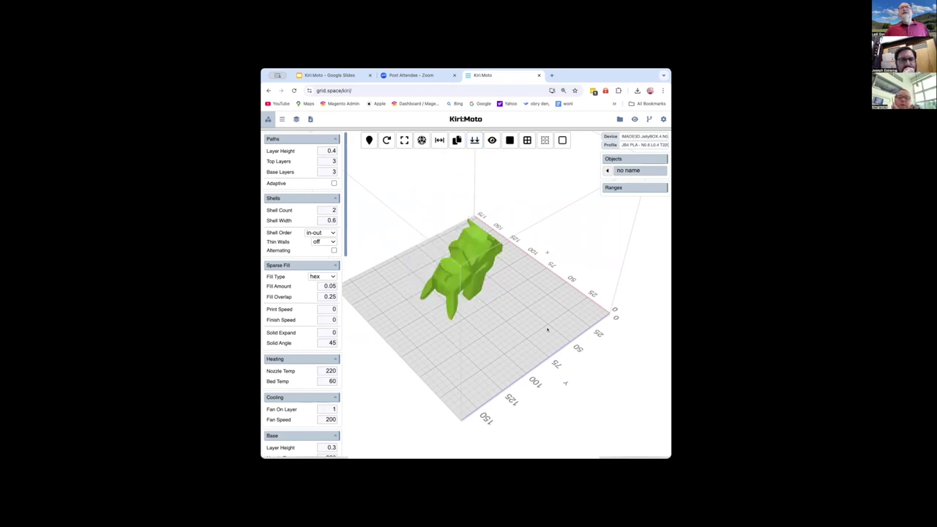
pyautogui.moveTo(547, 331); pyautogui.dragTo(457, 321)
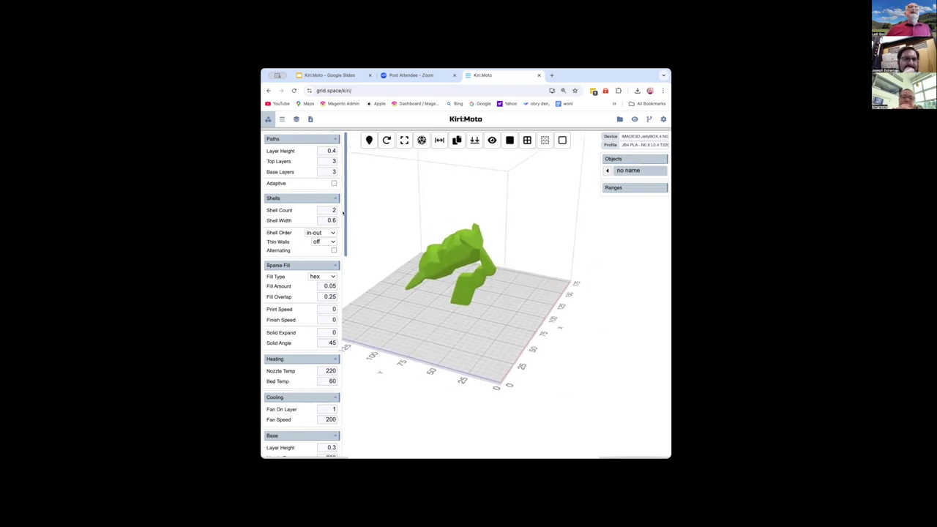
# Step: Enable Automatic supports and run Detect to generate support pillars under the flattened Pikachu
pyautogui.moveTo(342, 211); pyautogui.dragTo(350, 357)
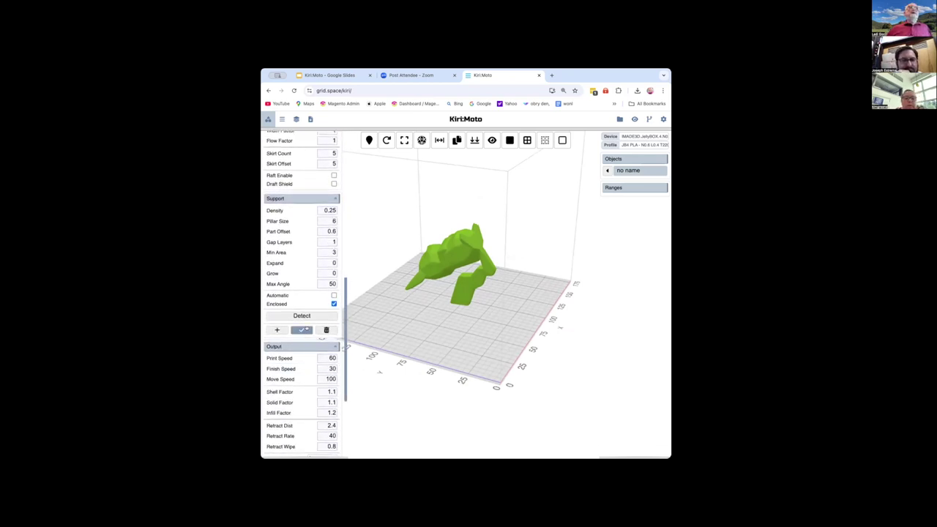
pyautogui.click(334, 295)
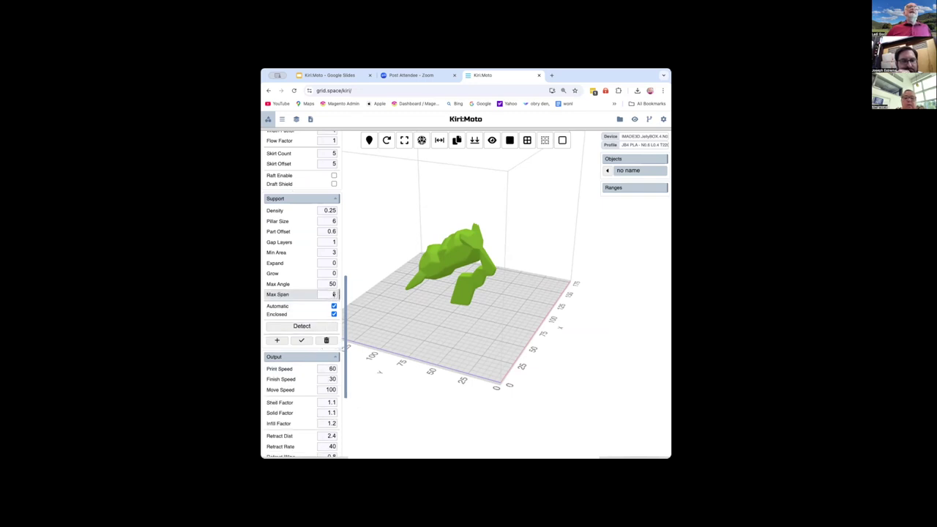
pyautogui.click(301, 326)
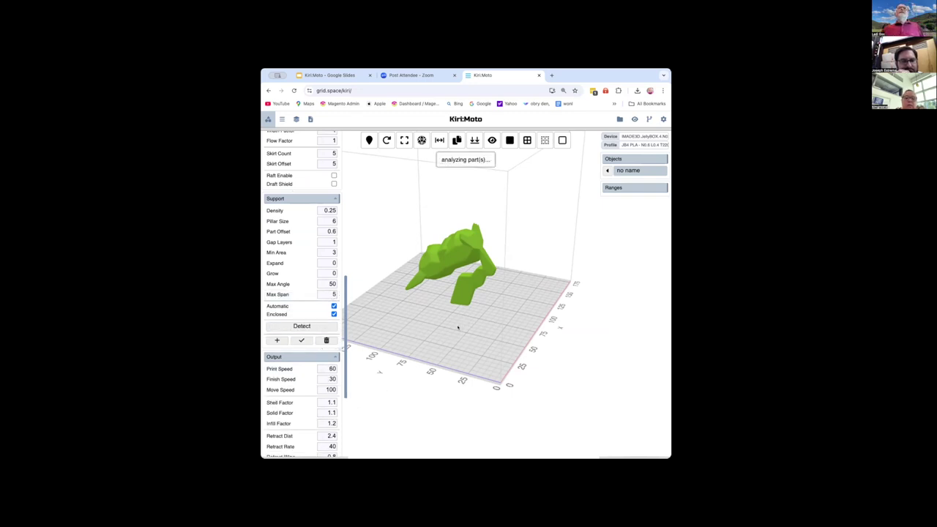
# Step: Orbit to a low side view to inspect the support pillars under the model
pyautogui.scroll(5, 393, 179)
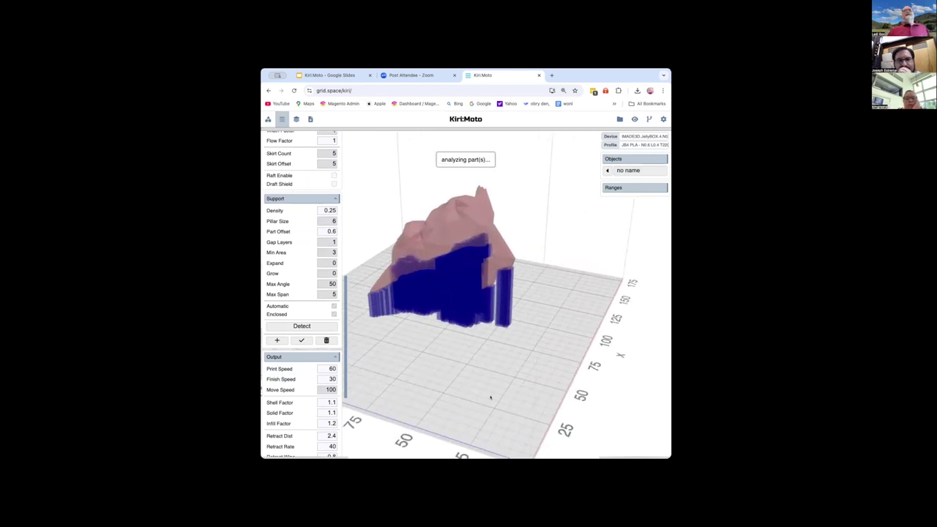
pyautogui.moveTo(489, 395); pyautogui.dragTo(546, 341)
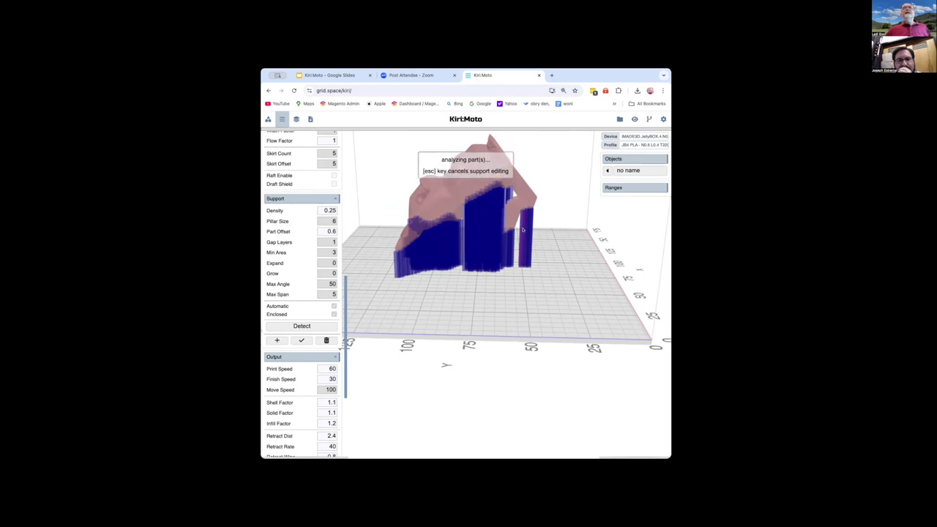
pyautogui.moveTo(521, 231)
pyautogui.mouseDown()
pyautogui.moveTo(532, 228)
pyautogui.moveTo(529, 236)
pyautogui.mouseUp()
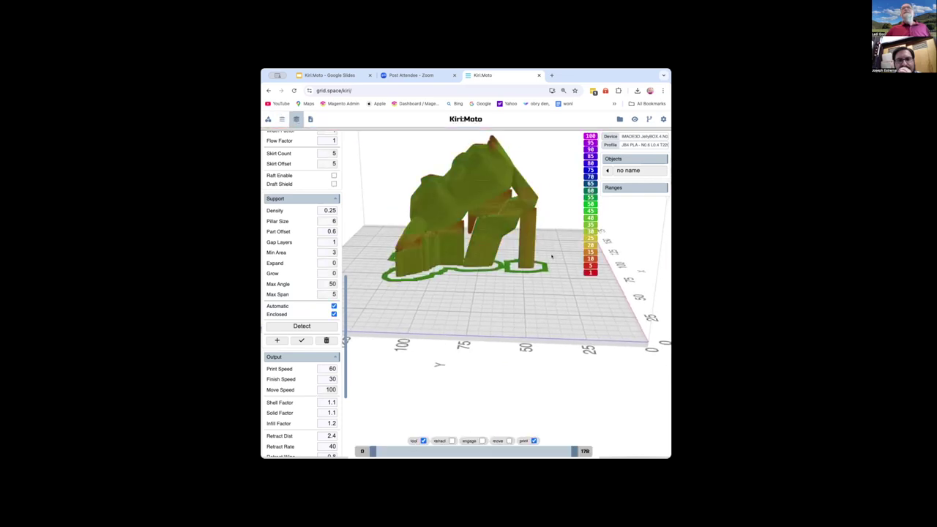
# Step: Move the layer slider down to the lowest layers, then back up to layer 86
pyautogui.scroll(-3, 355, 185)
pyautogui.moveTo(569, 454); pyautogui.dragTo(416, 452)
pyautogui.moveTo(529, 345); pyautogui.dragTo(509, 386)
pyautogui.moveTo(416, 452); pyautogui.dragTo(378, 451)
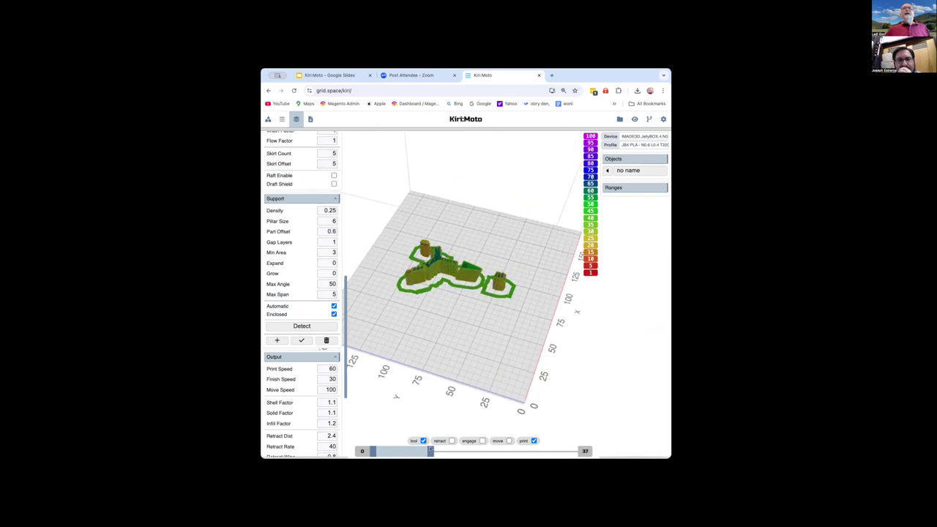
pyautogui.moveTo(449, 449); pyautogui.dragTo(469, 449)
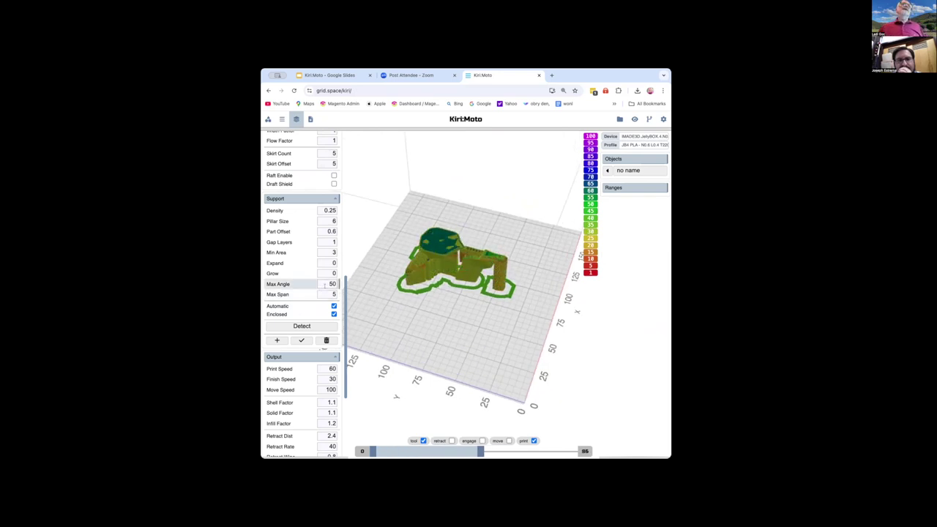
pyautogui.moveTo(323, 286)
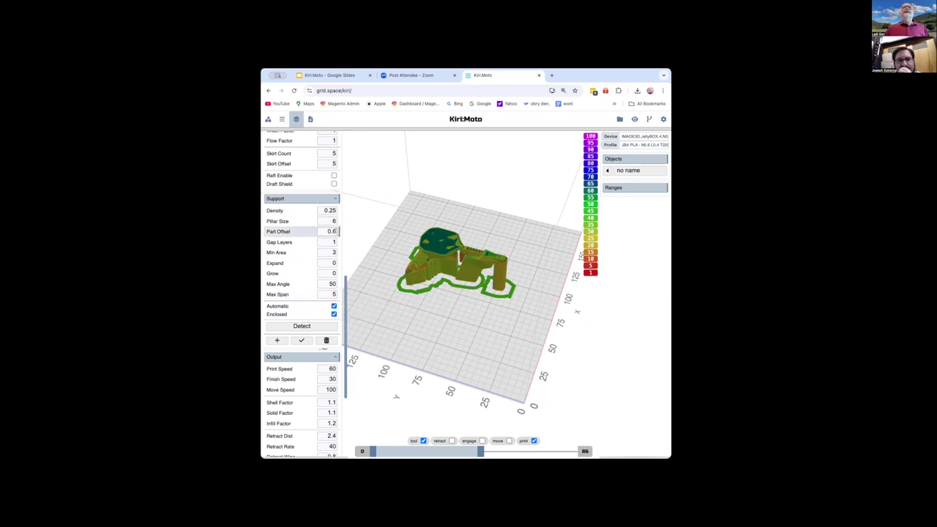
pyautogui.moveTo(334, 232)
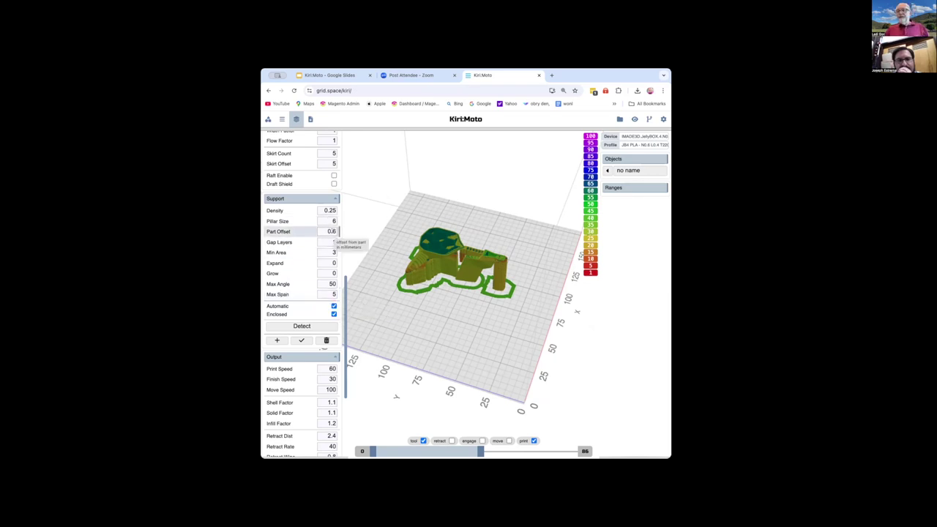